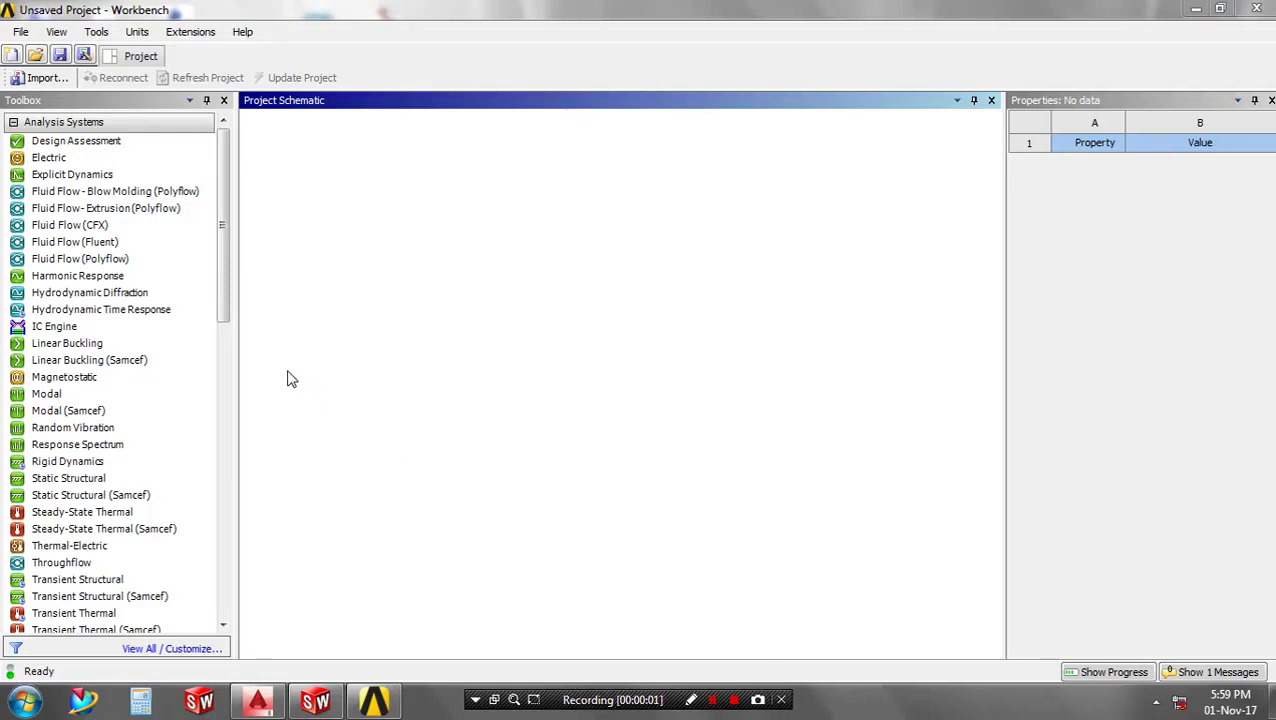
- Create a standalone Static Structural system from the Toolbox's Analysis Systems in the schematic
{"action": "left_click_drag", "start_coordinate": [148, 481], "coordinate": [398, 235]}
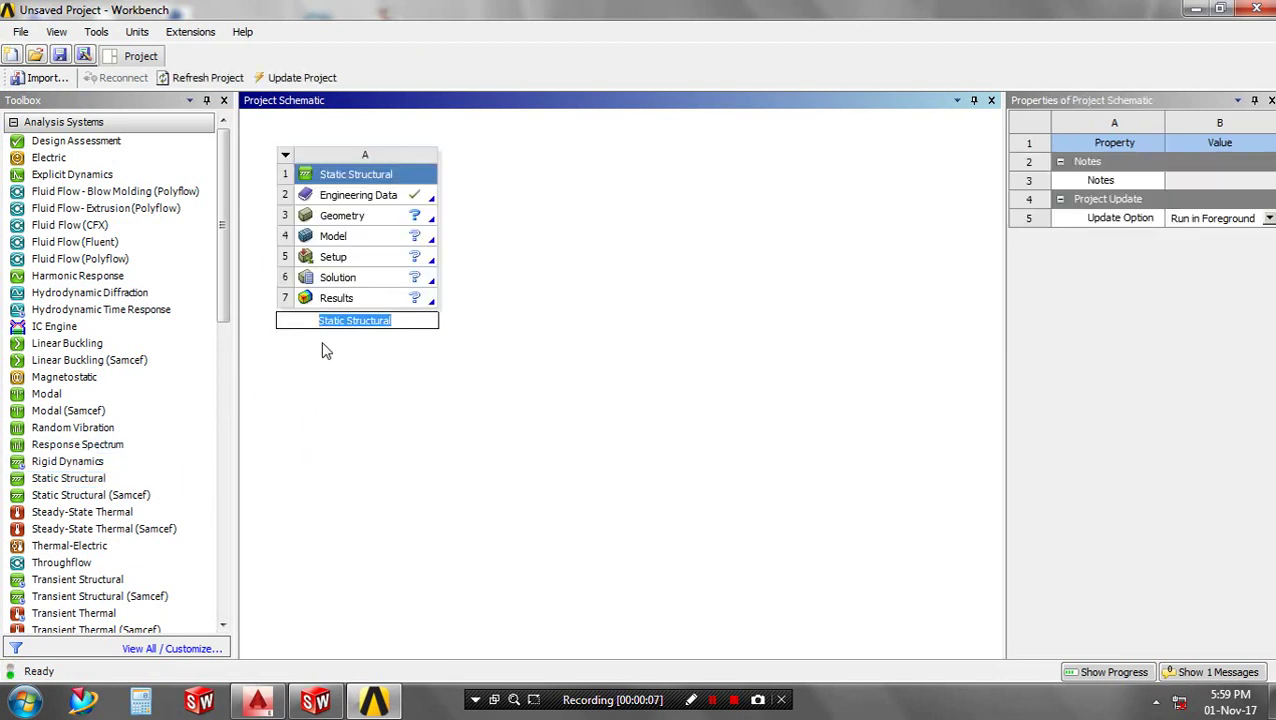
- Open Engineering Data and browse the Explicit Materials library, showing SS-304 at 7896 kg m^-3
{"action": "double_click", "coordinate": [397, 207]}
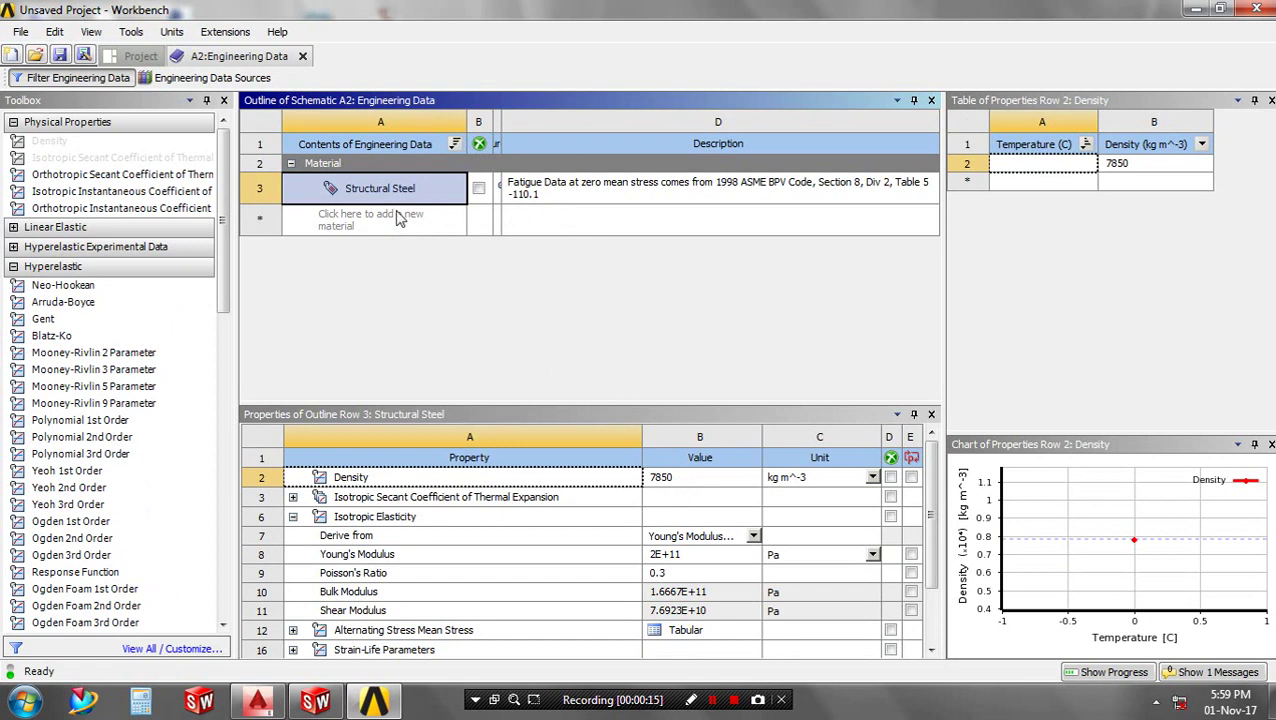
{"action": "left_click", "coordinate": [205, 78]}
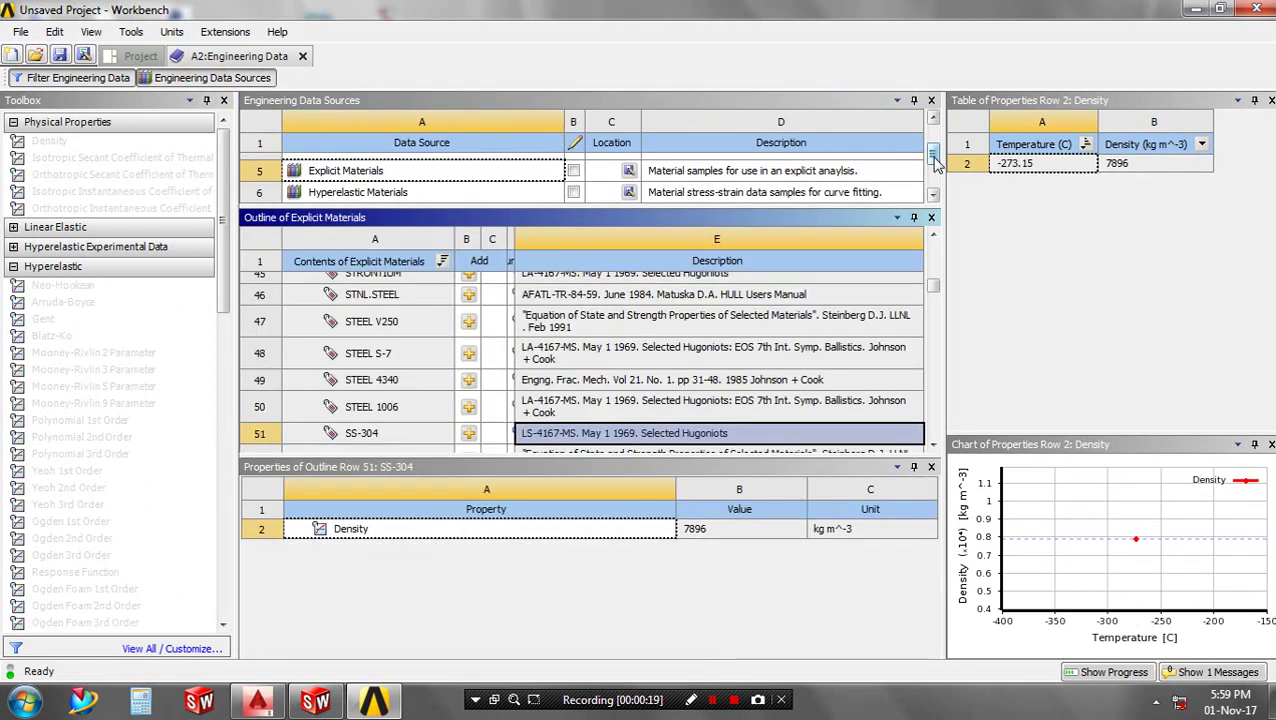
{"action": "mouse_move", "coordinate": [930, 158]}
{"action": "left_mouse_down"}
{"action": "mouse_move", "coordinate": [935, 185]}
{"action": "mouse_move", "coordinate": [937, 166]}
{"action": "left_mouse_up"}
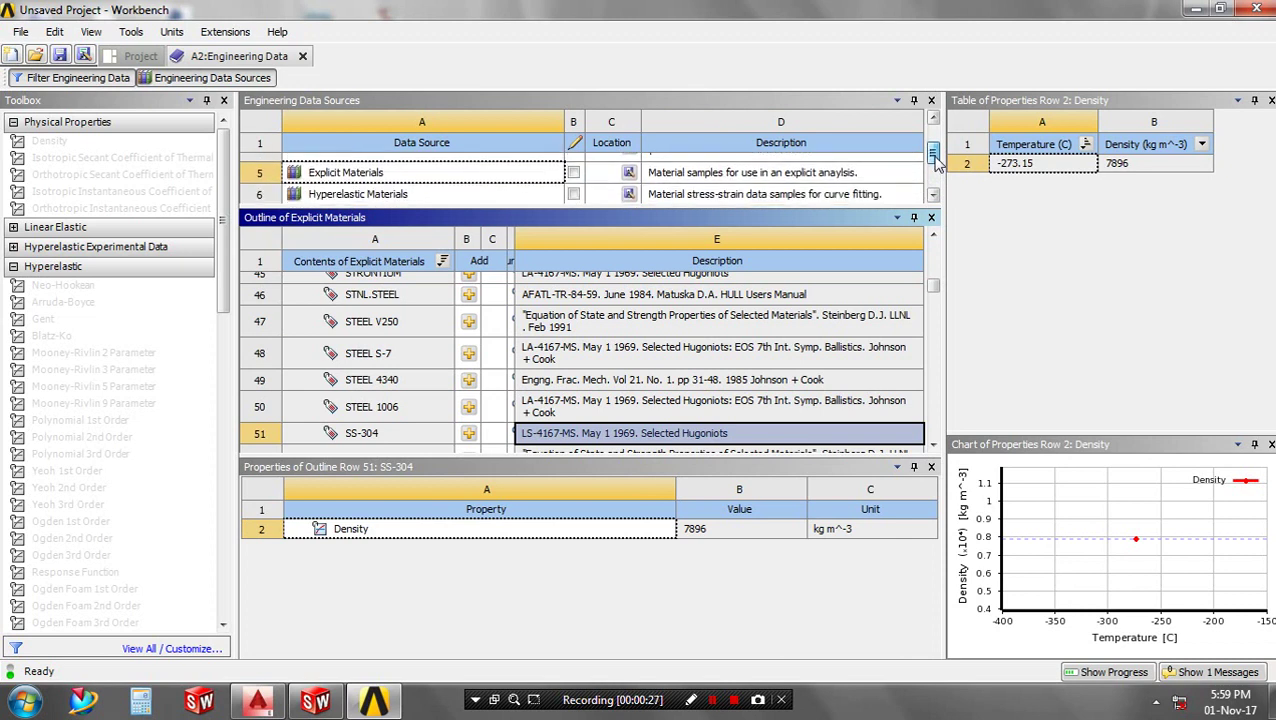
- From the Hyperelastic Materials library, add Elastomer Sample (Yeoh) to the analysis materials
{"action": "left_click", "coordinate": [415, 193]}
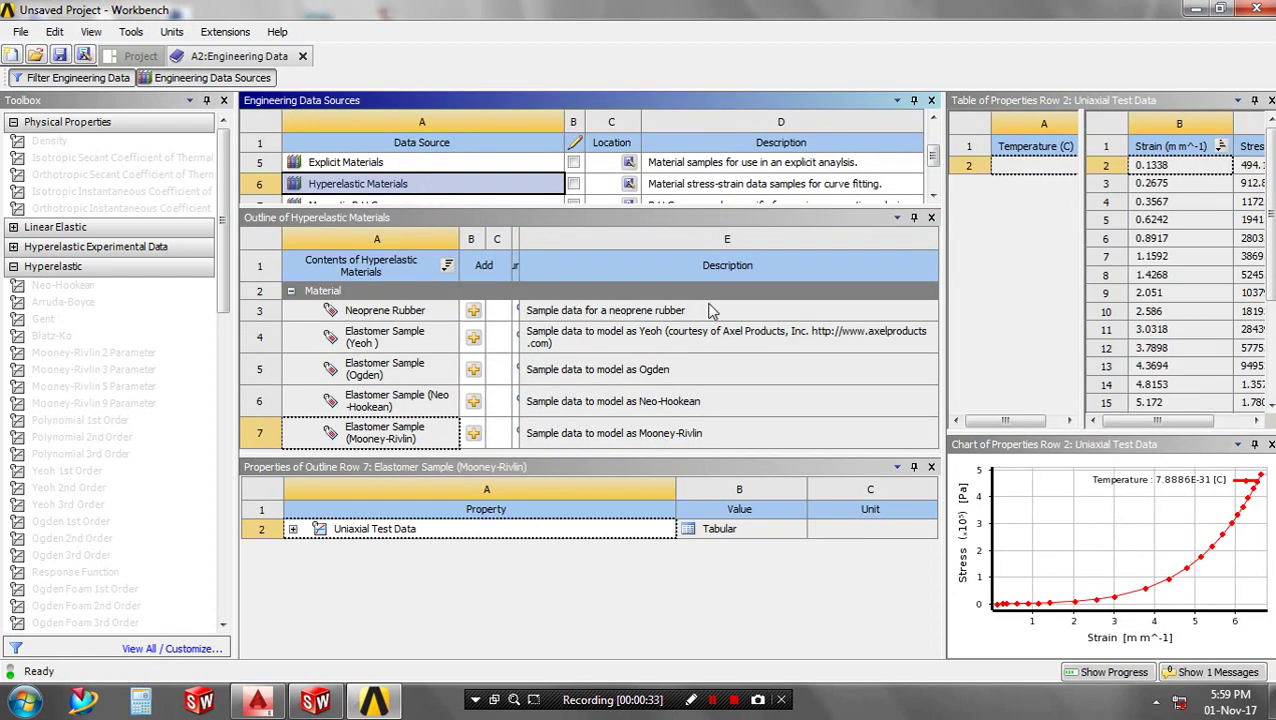
{"action": "scroll", "coordinate": [729, 396], "scroll_direction": "down", "scroll_amount": 1}
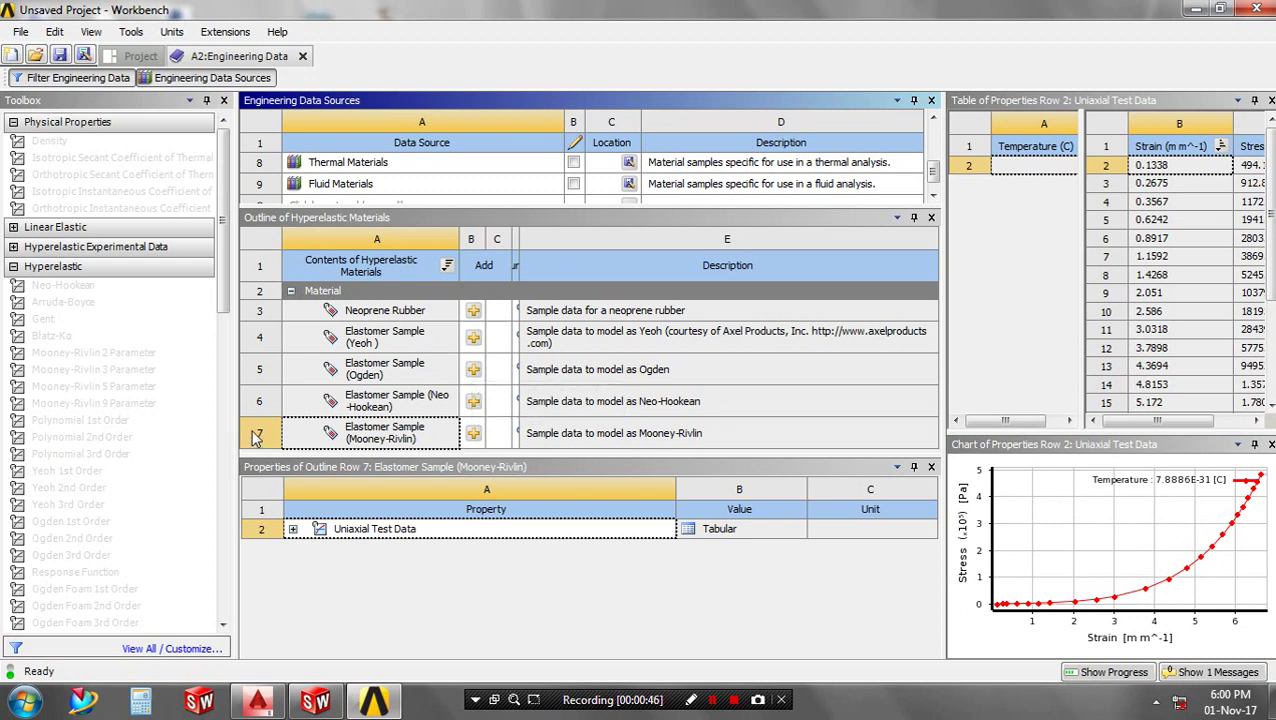
{"action": "scroll", "coordinate": [255, 437], "scroll_direction": "down", "scroll_amount": 1}
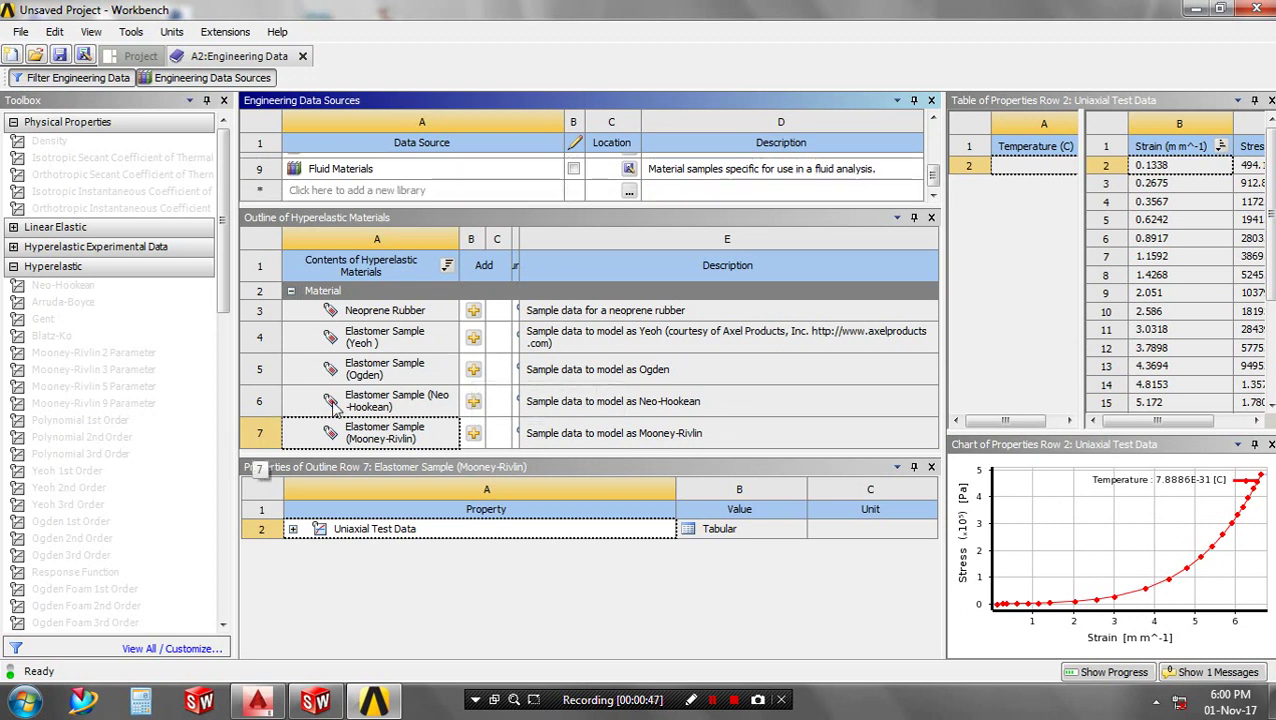
{"action": "left_click", "coordinate": [470, 338]}
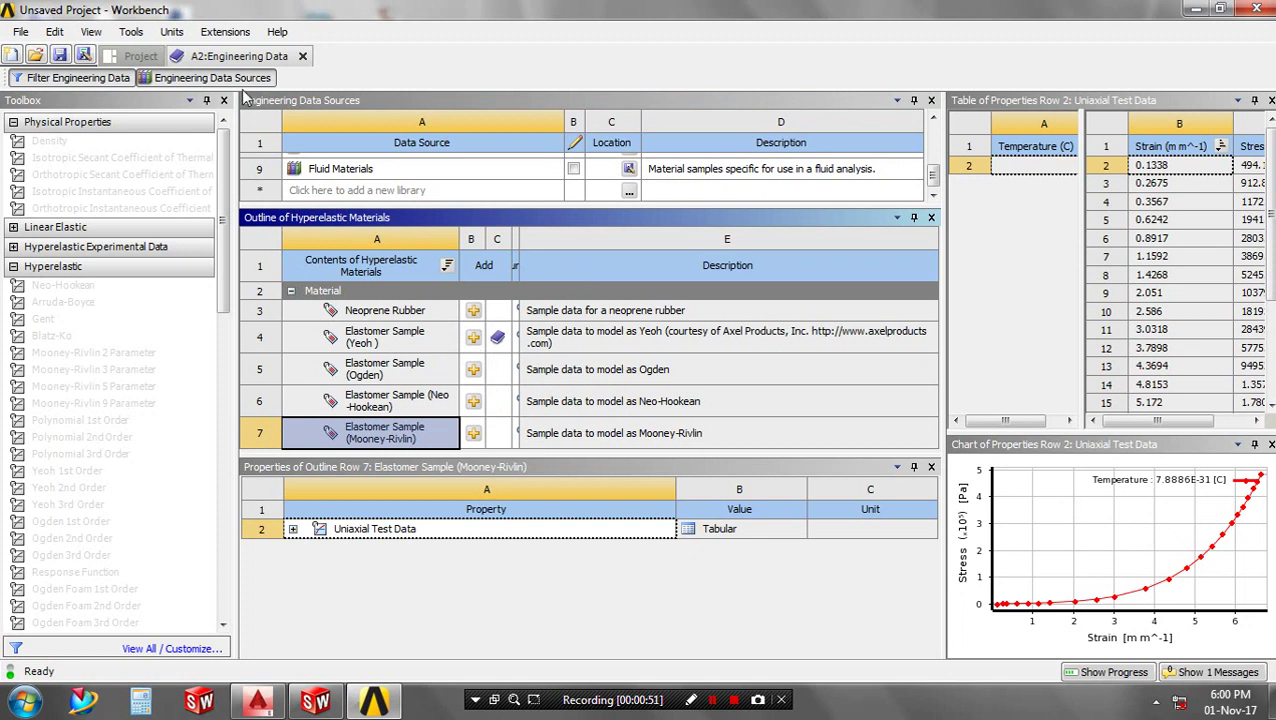
- Import CRICKET BAT.STEP as the system's geometry and open the Model in Mechanical
{"action": "left_click", "coordinate": [139, 57]}
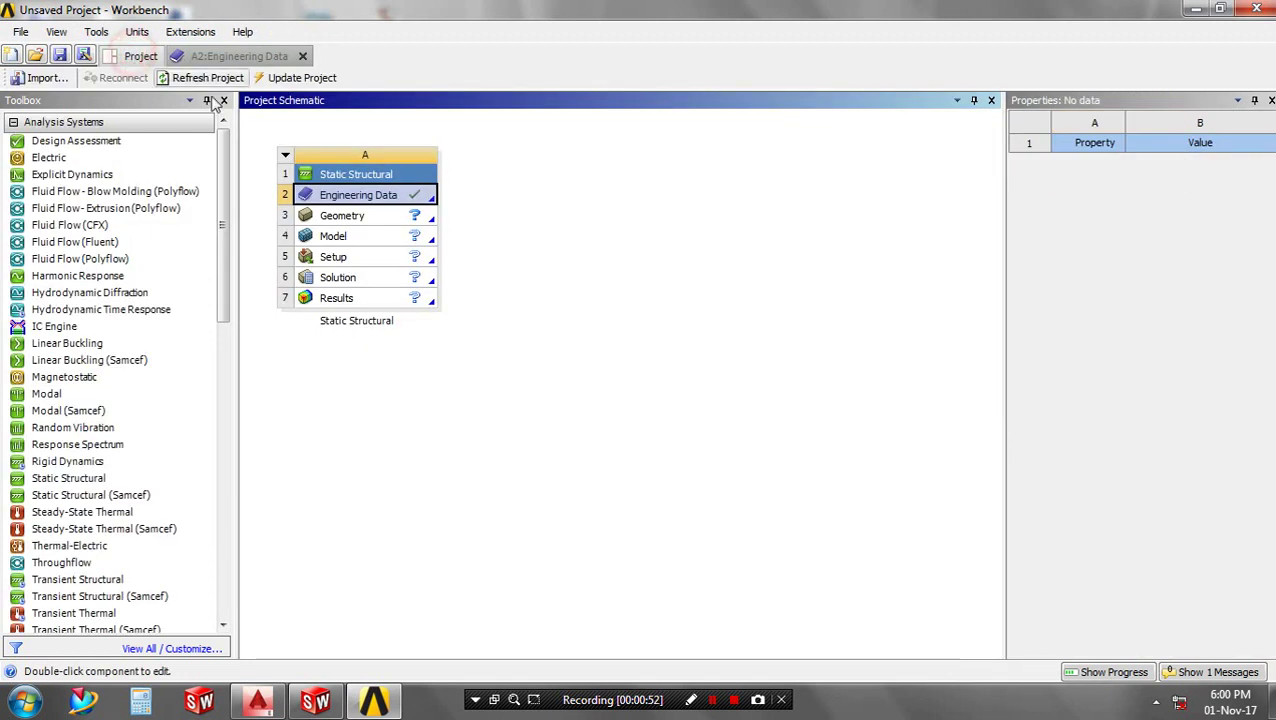
{"action": "left_click", "coordinate": [393, 218]}
{"action": "right_click", "coordinate": [391, 214]}
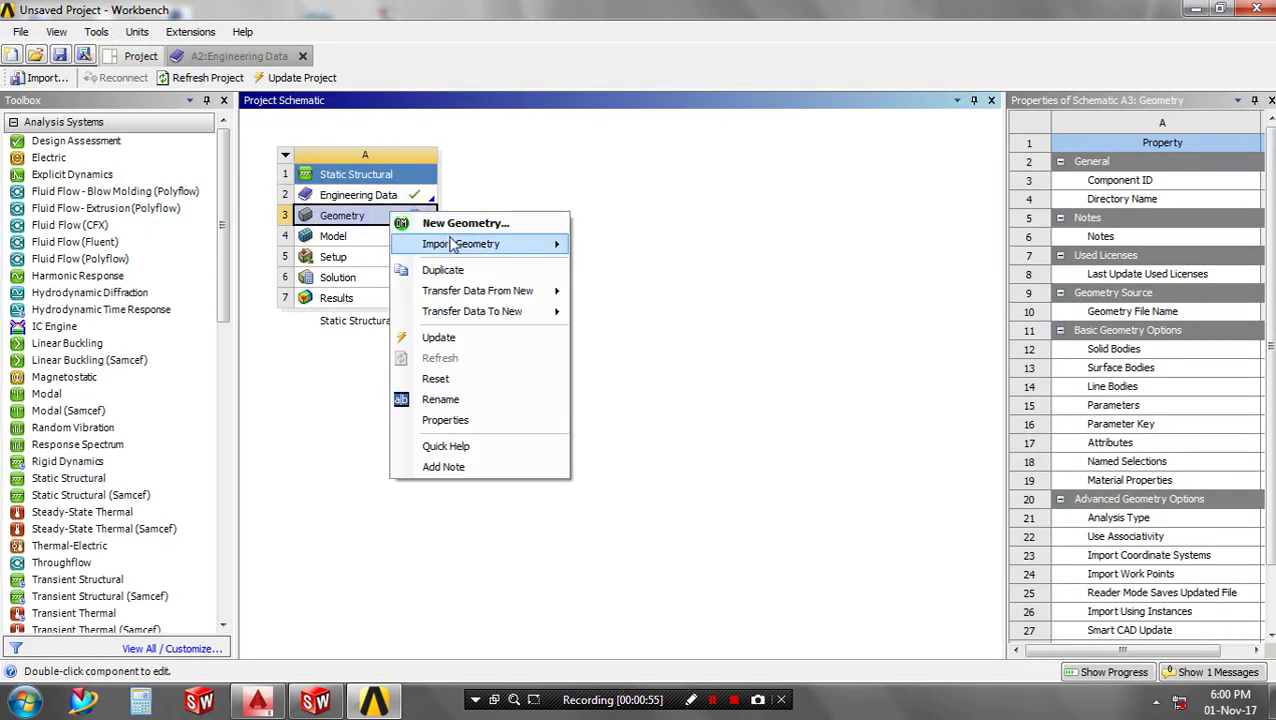
{"action": "mouse_move", "coordinate": [453, 245]}
{"action": "left_click", "coordinate": [610, 244]}
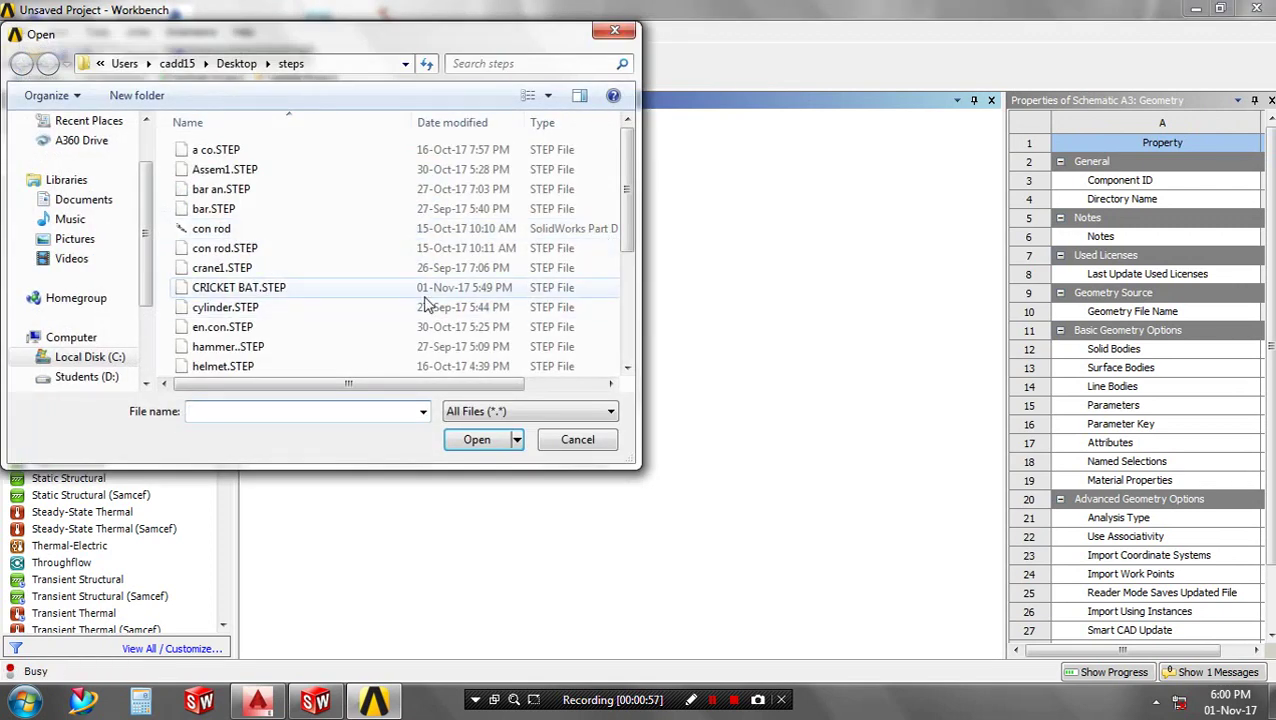
{"action": "left_click", "coordinate": [424, 290]}
{"action": "left_click", "coordinate": [478, 440]}
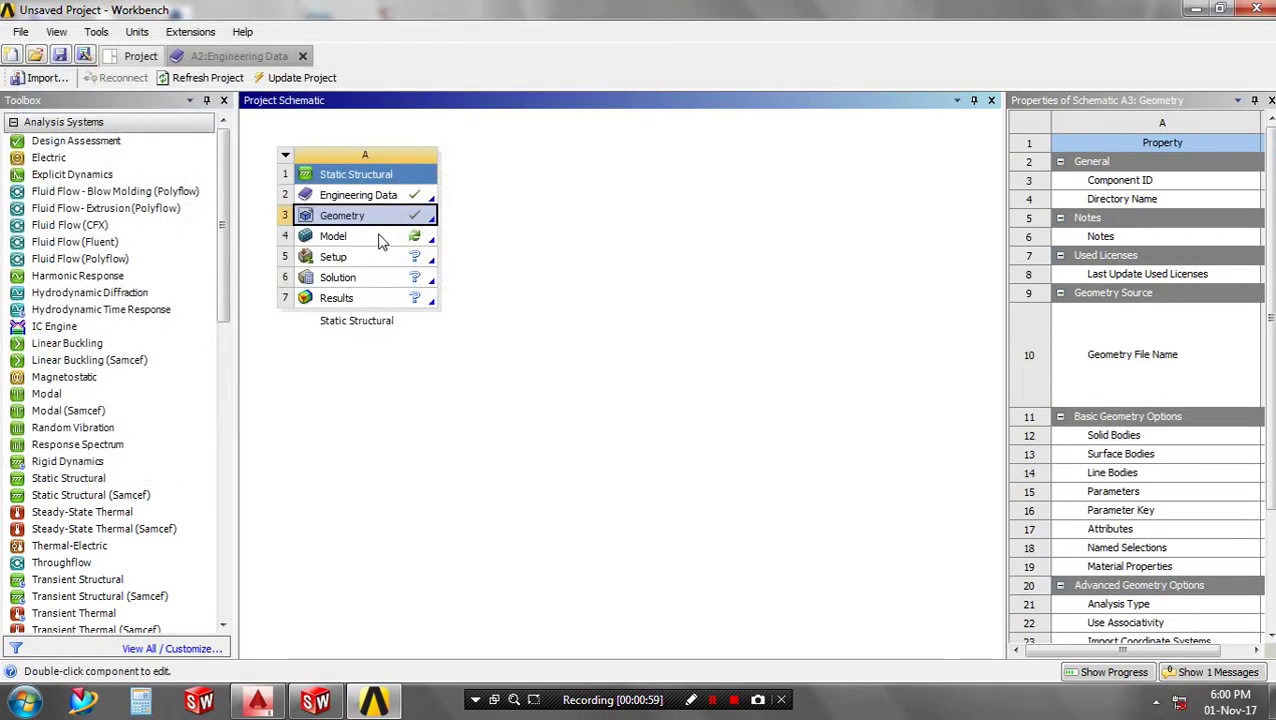
{"action": "double_click", "coordinate": [380, 240]}
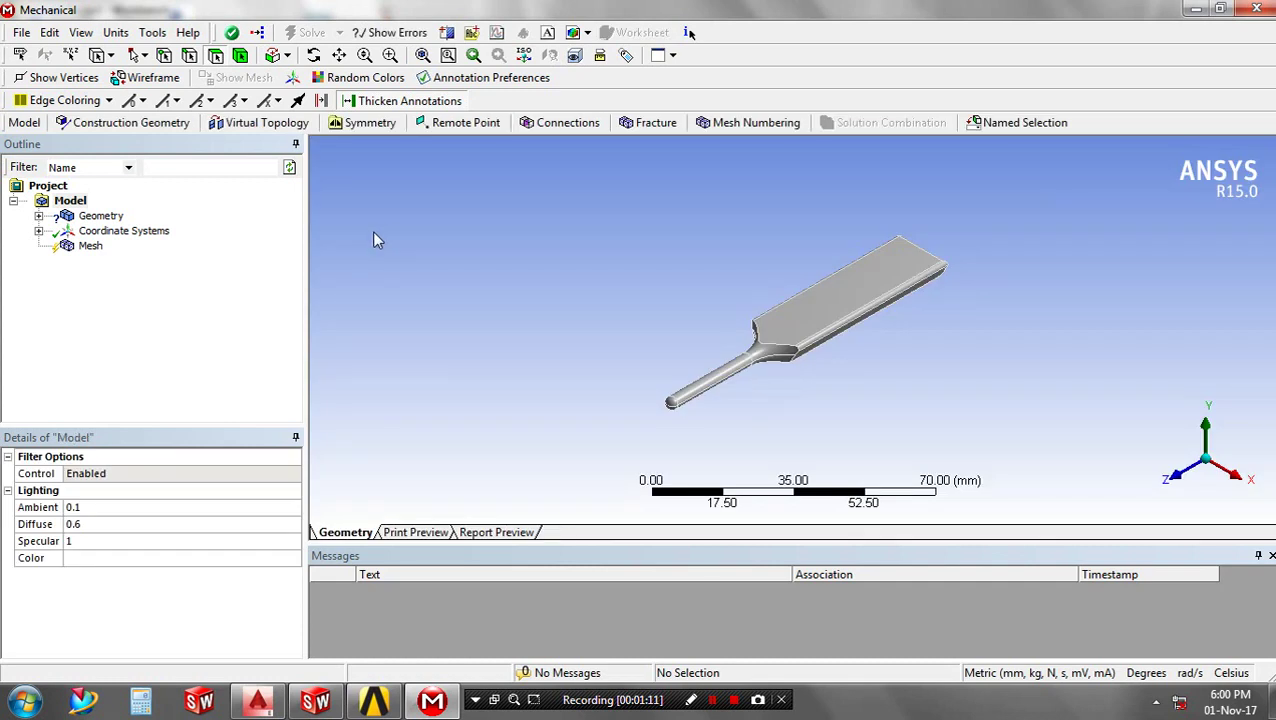
- Assign Structural Steel as the material of the CRICKET BAT body
{"action": "left_click", "coordinate": [110, 231]}
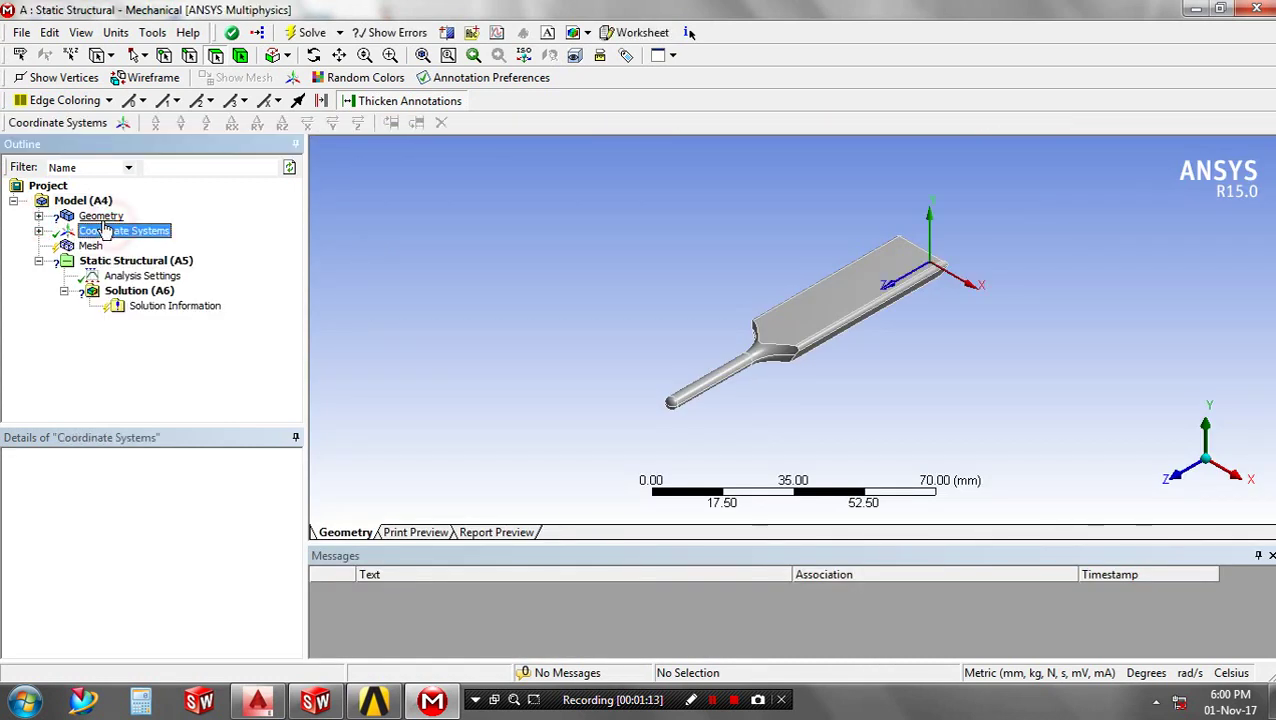
{"action": "left_click", "coordinate": [100, 216]}
{"action": "right_click", "coordinate": [100, 222]}
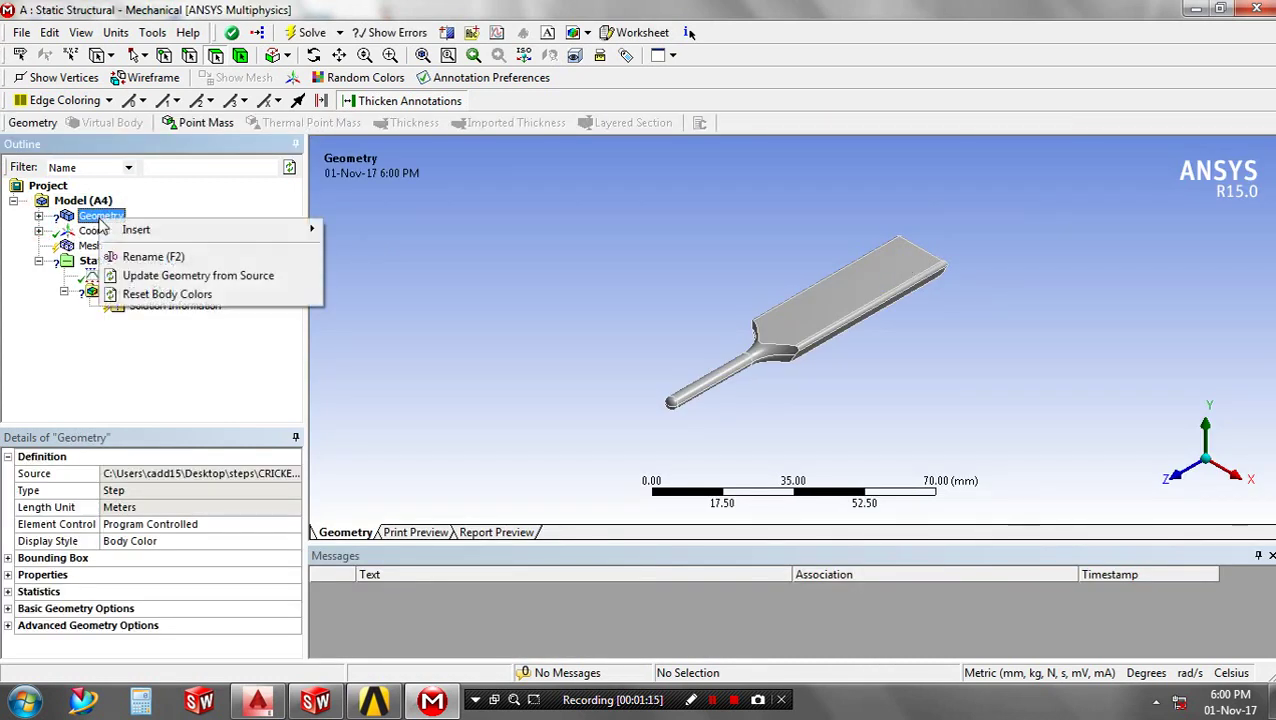
{"action": "left_click", "coordinate": [150, 210]}
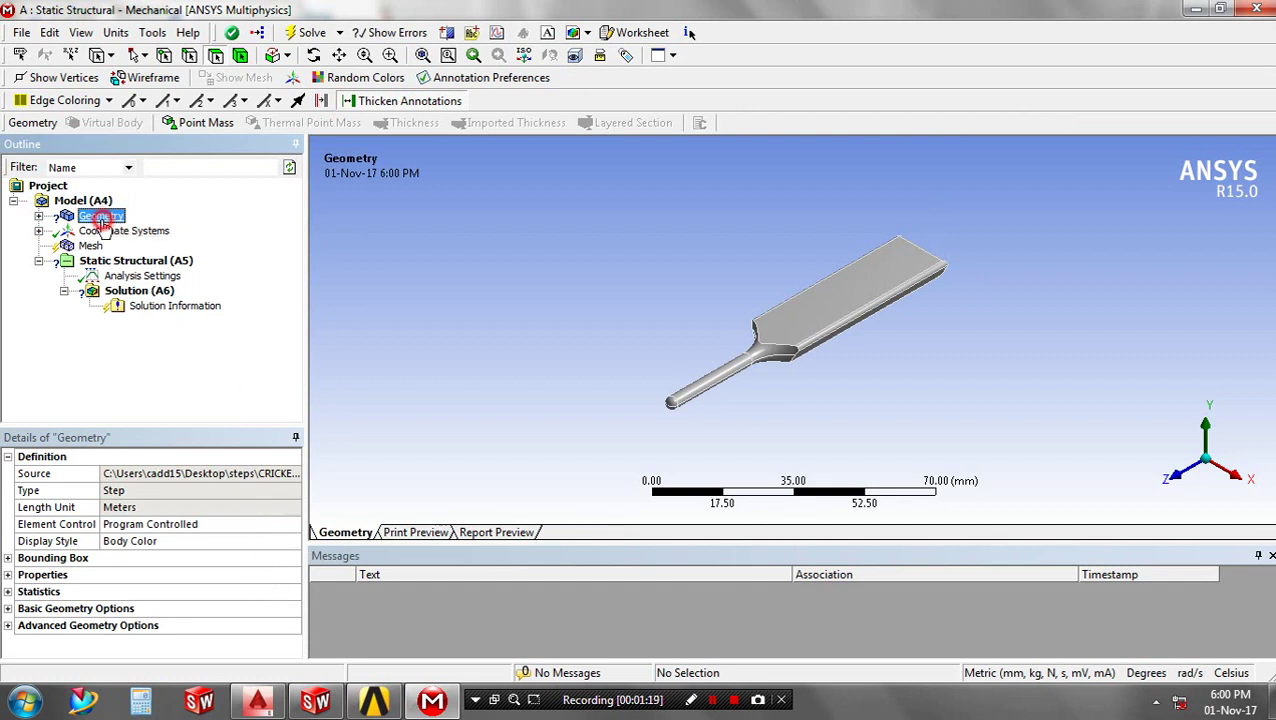
{"action": "left_click", "coordinate": [38, 216]}
{"action": "left_click", "coordinate": [110, 231]}
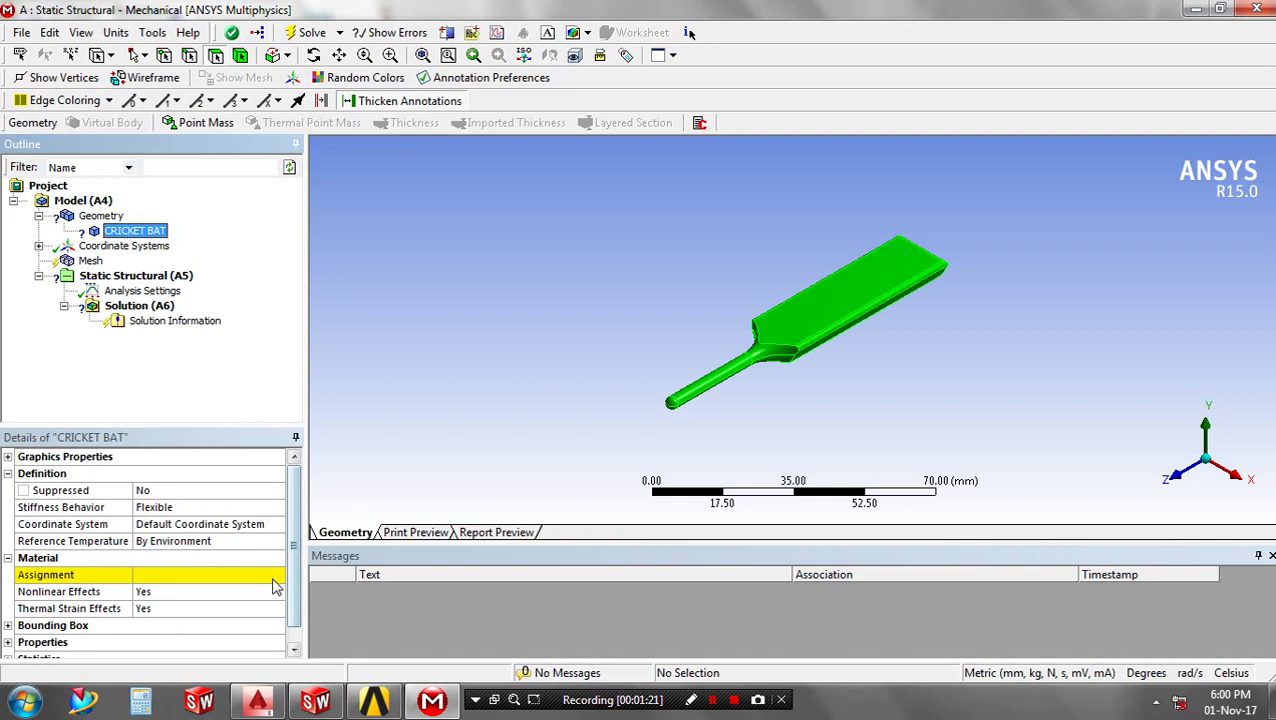
{"action": "left_click", "coordinate": [268, 575]}
{"action": "left_click", "coordinate": [277, 575]}
{"action": "left_click", "coordinate": [316, 631]}
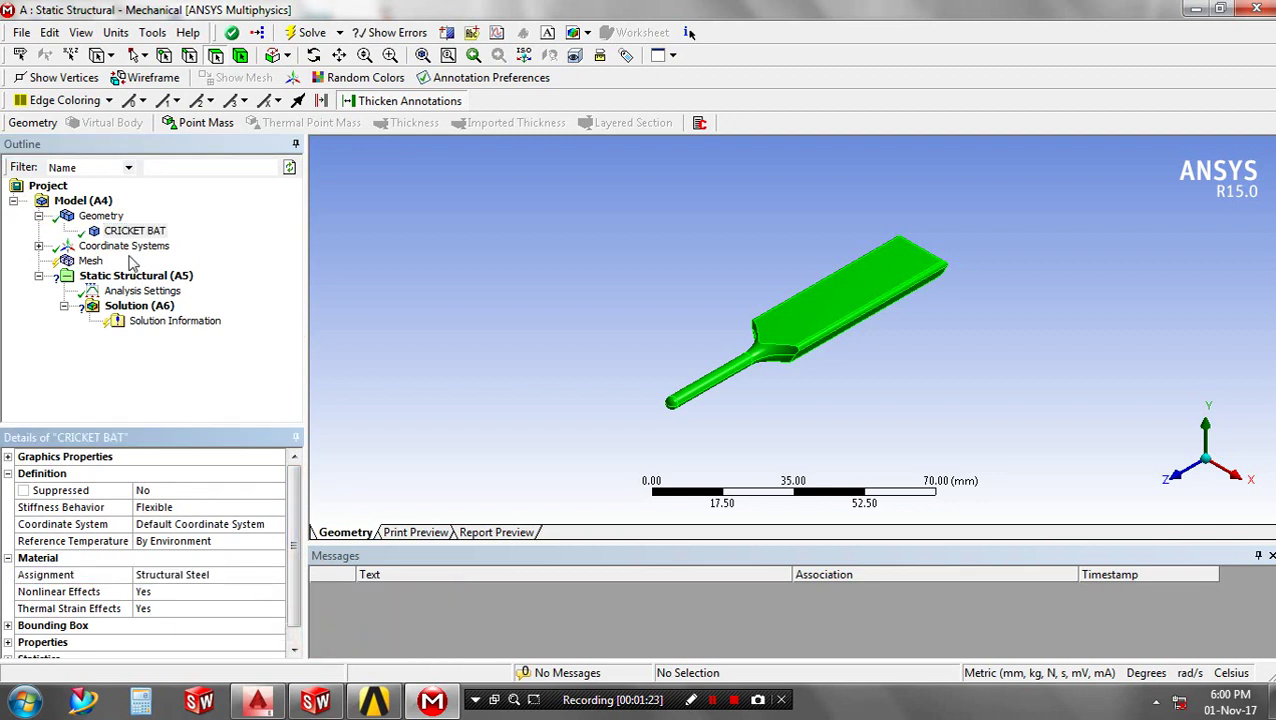
- Generate the mesh for the cricket bat
{"action": "left_click", "coordinate": [90, 261]}
{"action": "right_click", "coordinate": [91, 262]}
{"action": "left_click", "coordinate": [145, 328]}
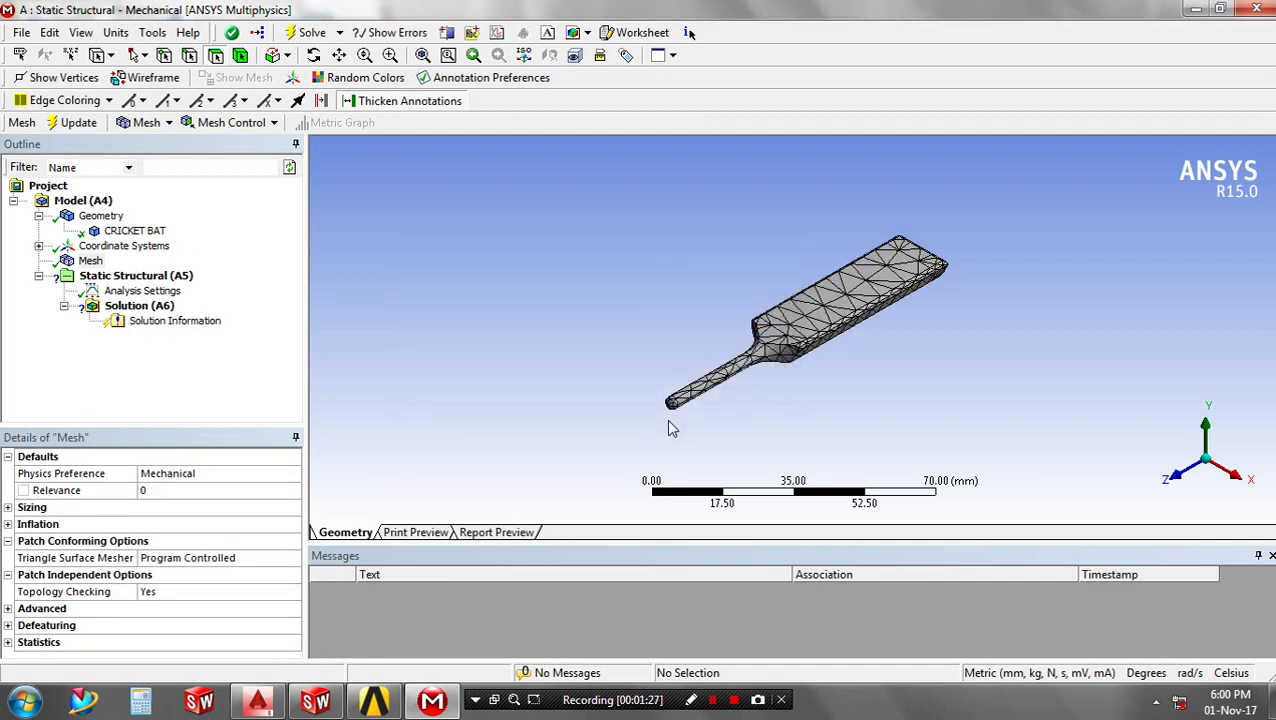
- Rotate and zoom in to inspect the bat's tetrahedral mesh on blade and handle
{"action": "middle_click_drag", "start_coordinate": [666, 419], "coordinate": [952, 367]}
{"action": "scroll", "coordinate": [725, 425], "scroll_direction": "up", "scroll_amount": 3}
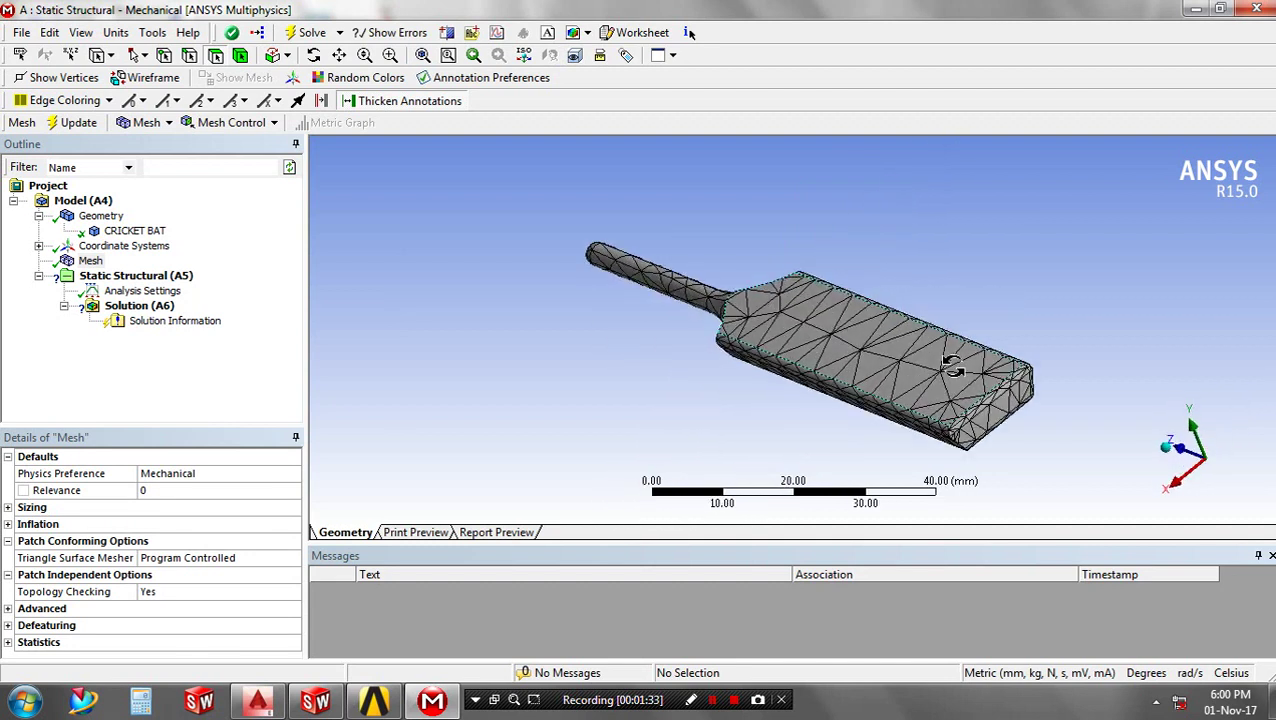
{"action": "scroll", "coordinate": [880, 374], "scroll_direction": "up", "scroll_amount": 1}
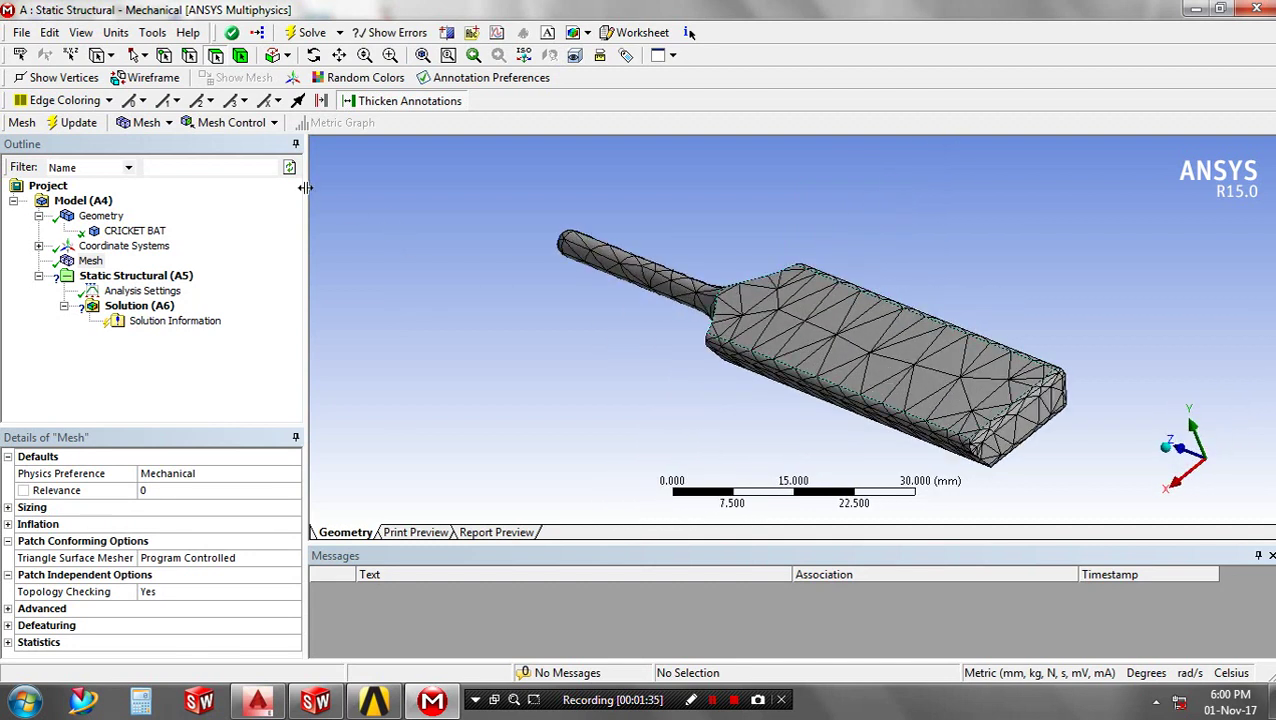
- Add a Force load on the bat's flat front face
{"action": "left_click", "coordinate": [157, 276]}
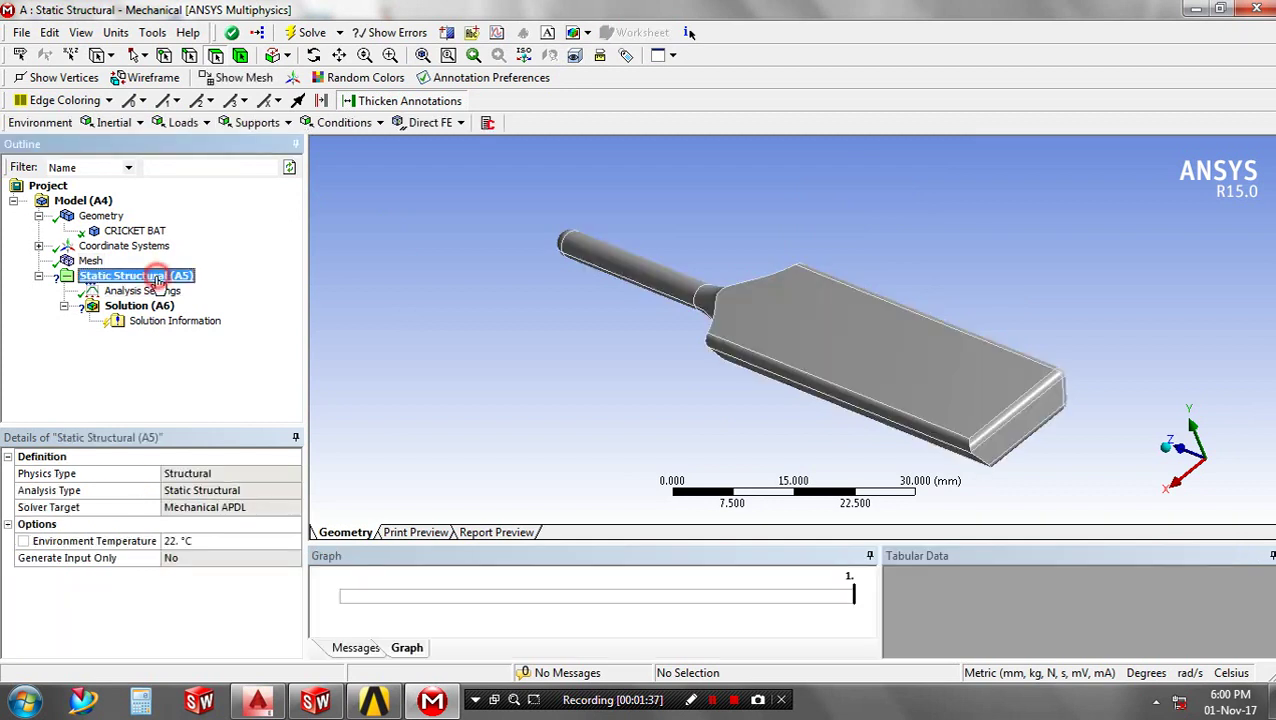
{"action": "left_click", "coordinate": [185, 122]}
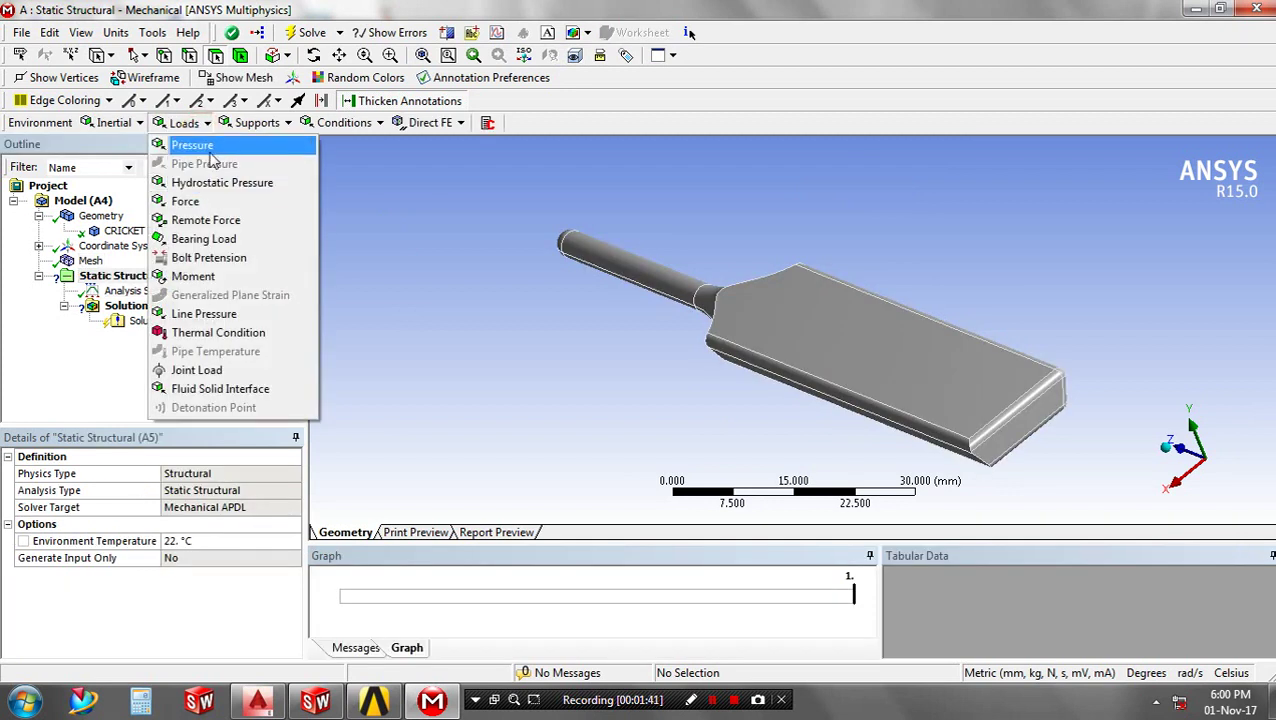
{"action": "left_click", "coordinate": [205, 200]}
{"action": "left_click", "coordinate": [967, 378]}
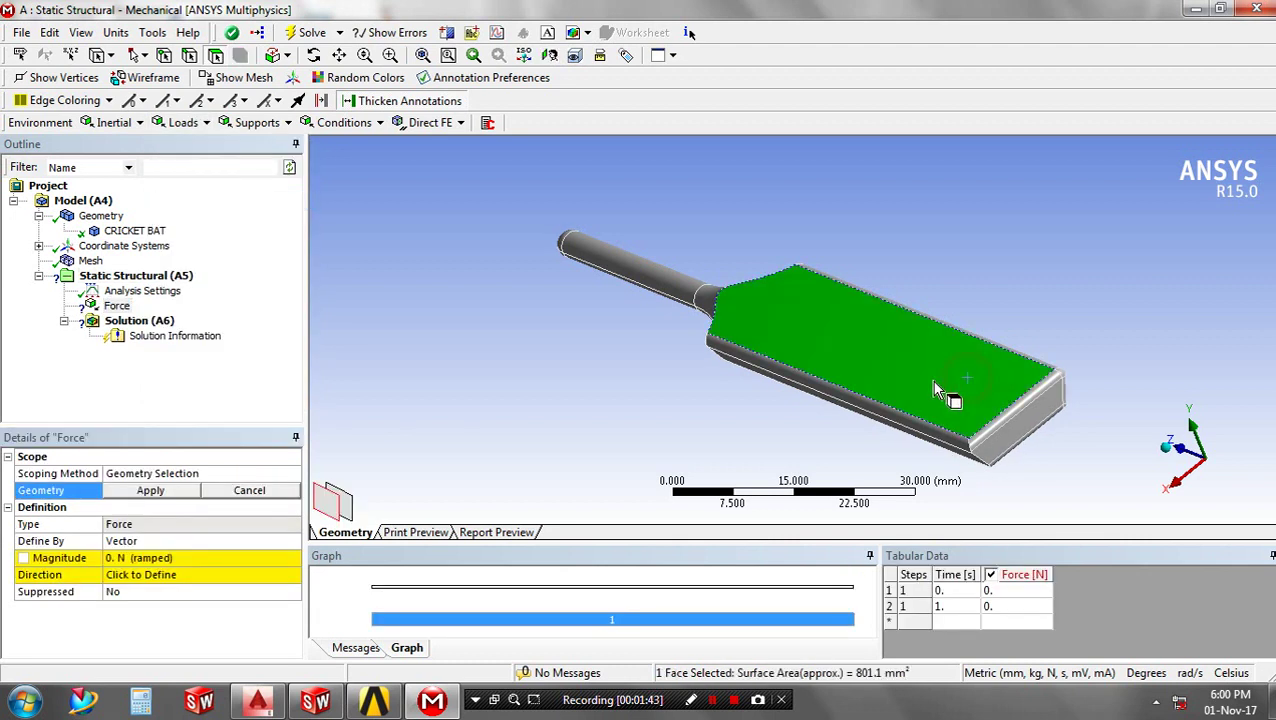
{"action": "left_click", "coordinate": [165, 491]}
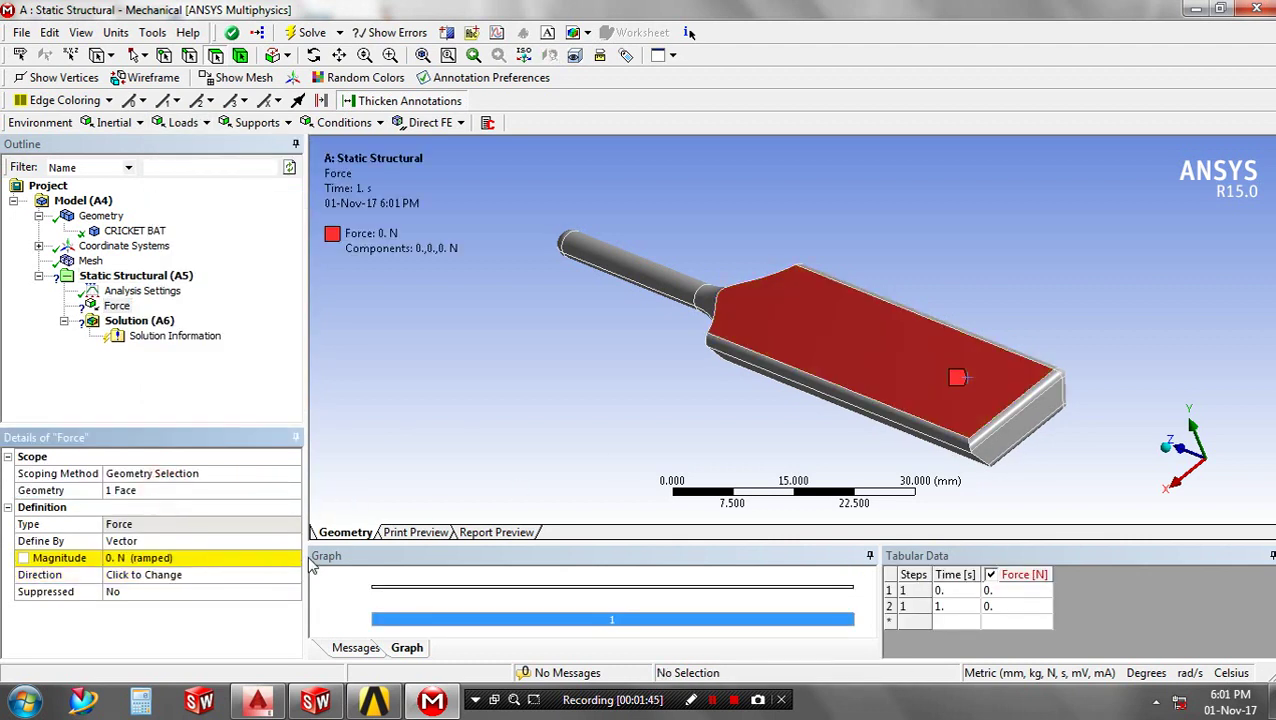
- Set the force to 250 N pointing straight down (0, -250, 0 N)
{"action": "left_click", "coordinate": [234, 557]}
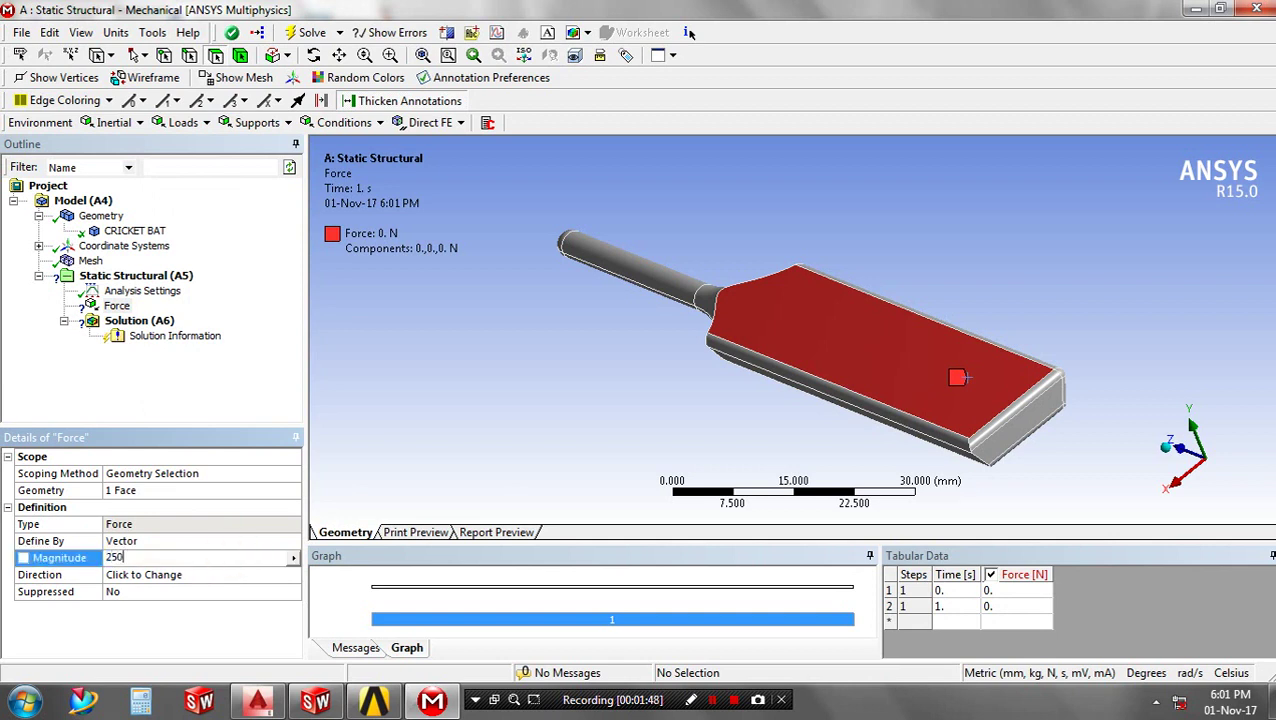
{"action": "type", "text": "250"}
{"action": "key", "text": "Return"}
{"action": "middle_click_drag", "start_coordinate": [408, 447], "coordinate": [598, 436]}
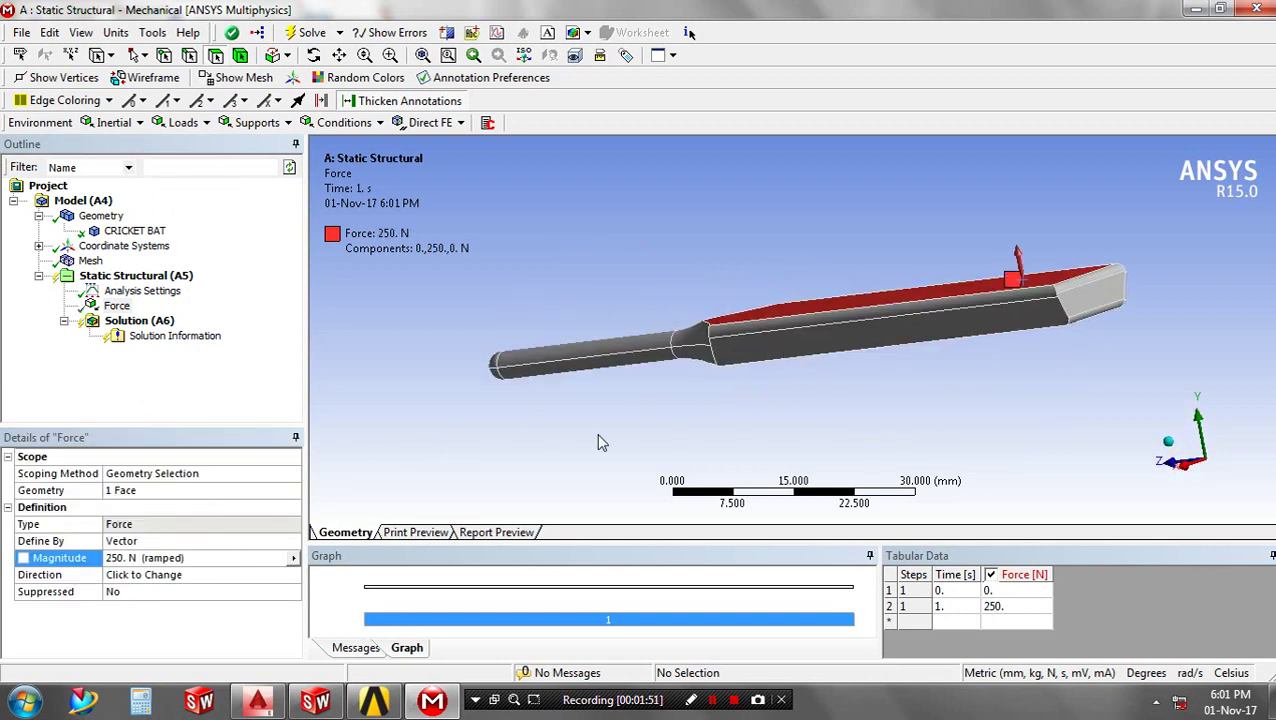
{"action": "left_click", "coordinate": [226, 574]}
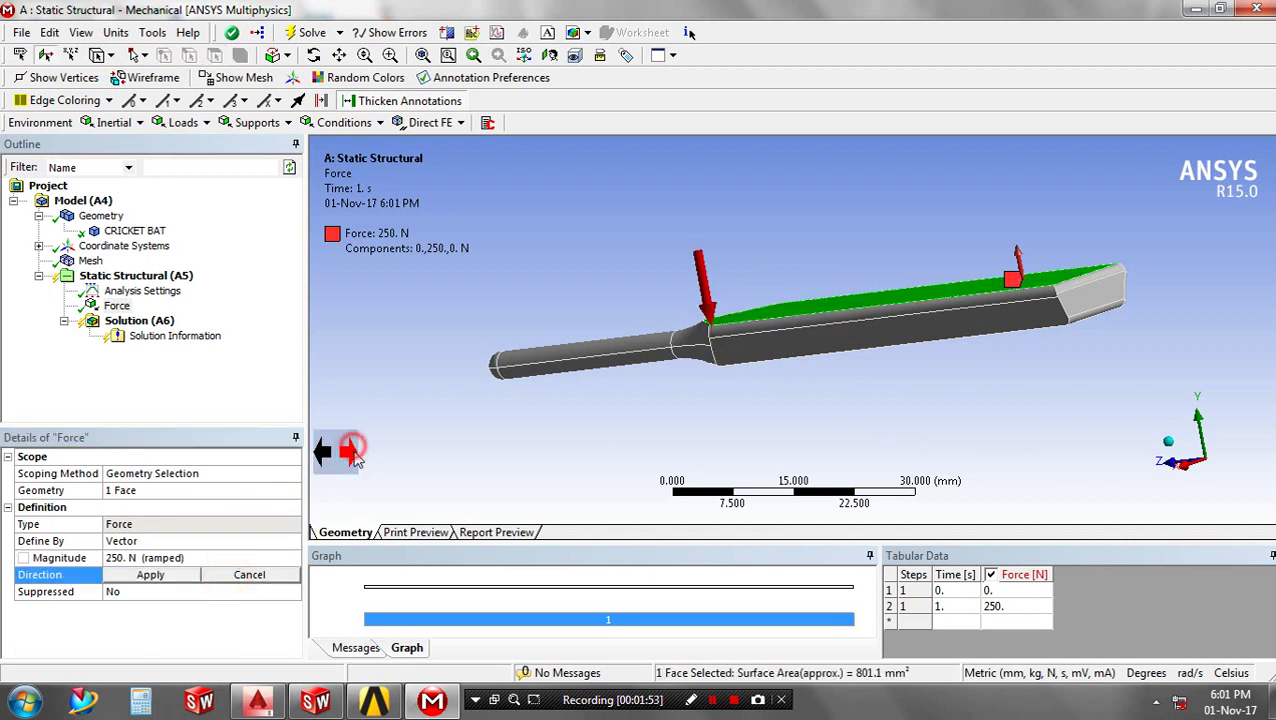
{"action": "left_click", "coordinate": [150, 575]}
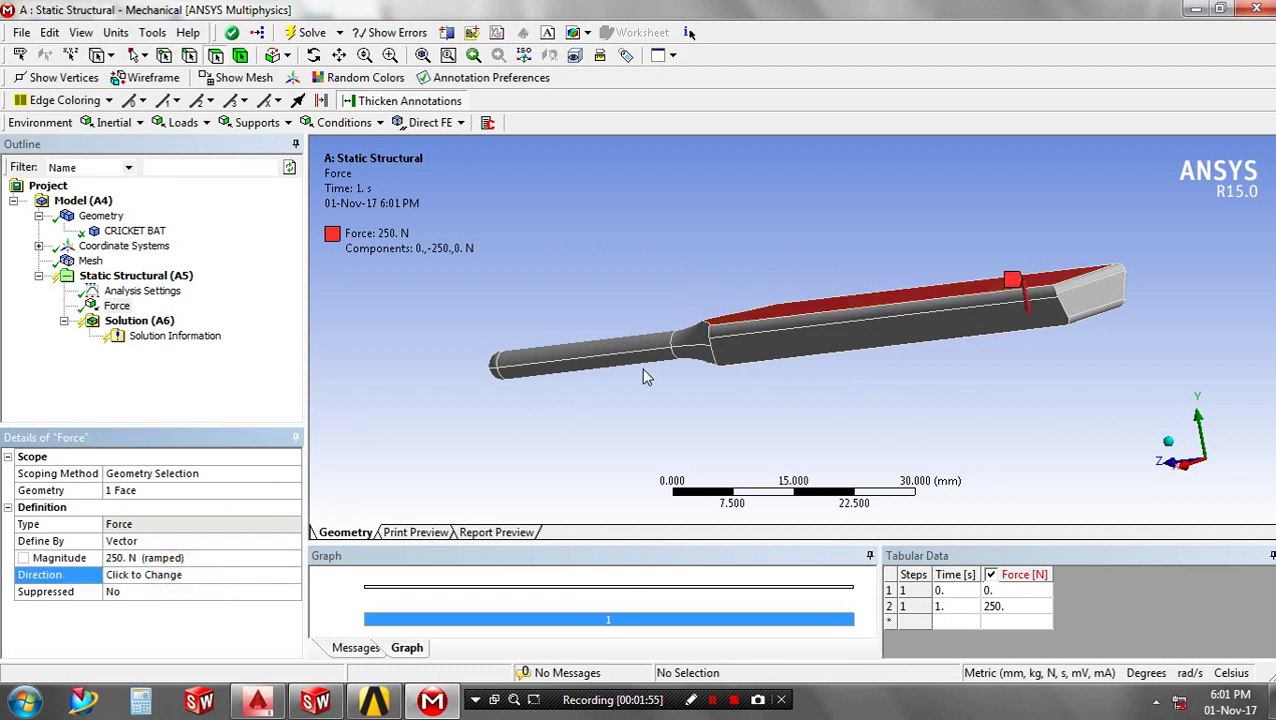
{"action": "middle_click_drag", "start_coordinate": [646, 376], "coordinate": [665, 397]}
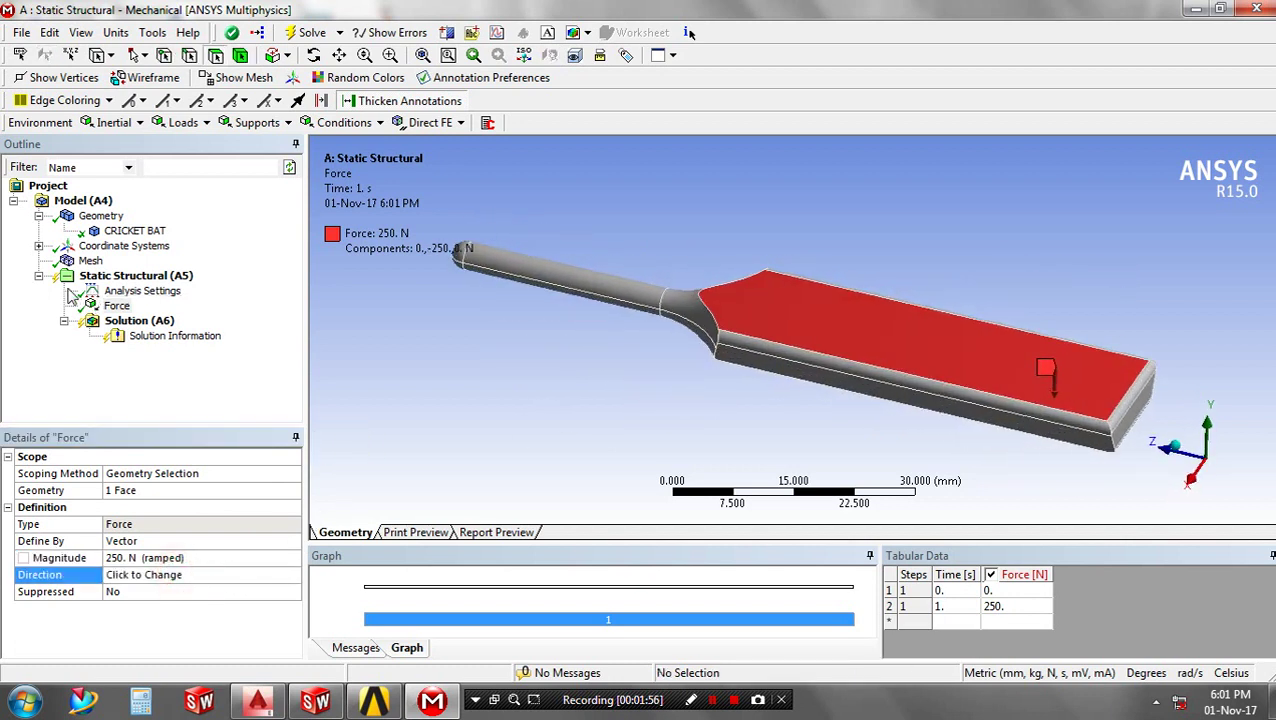
- Add a Cylindrical Support and select both faces of the bat handle
{"action": "left_click", "coordinate": [262, 123]}
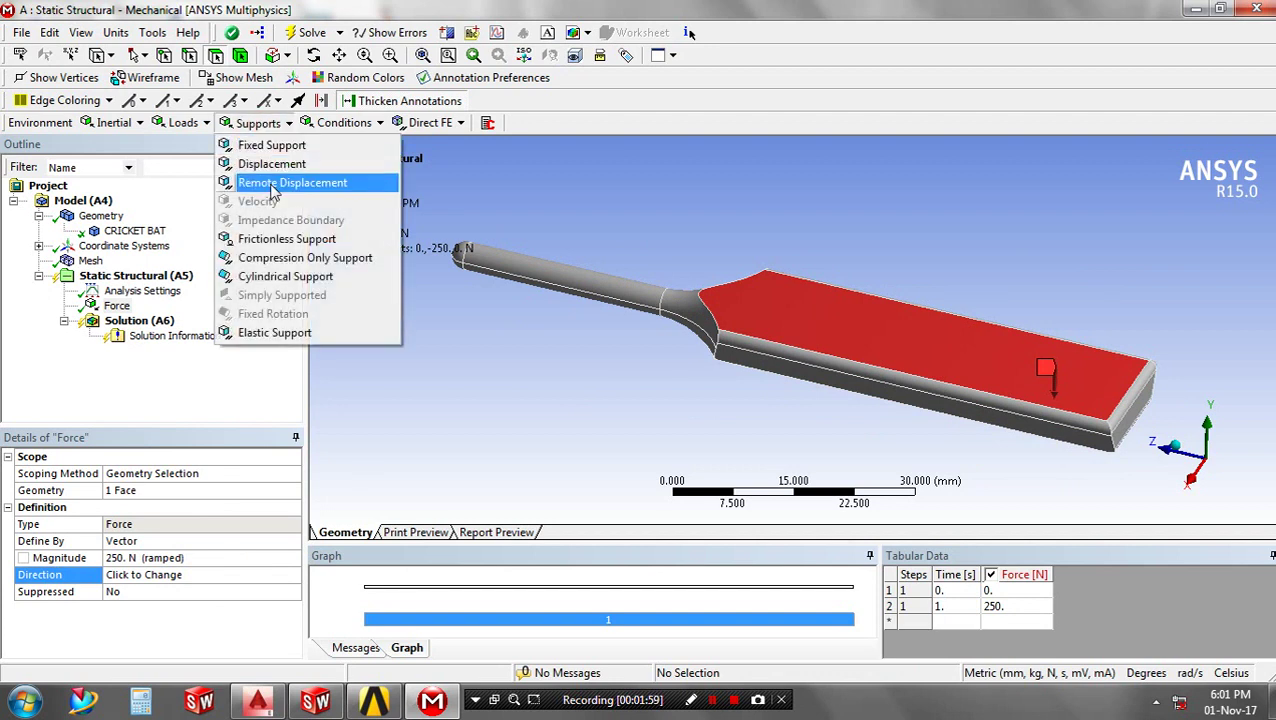
{"action": "left_click", "coordinate": [285, 277]}
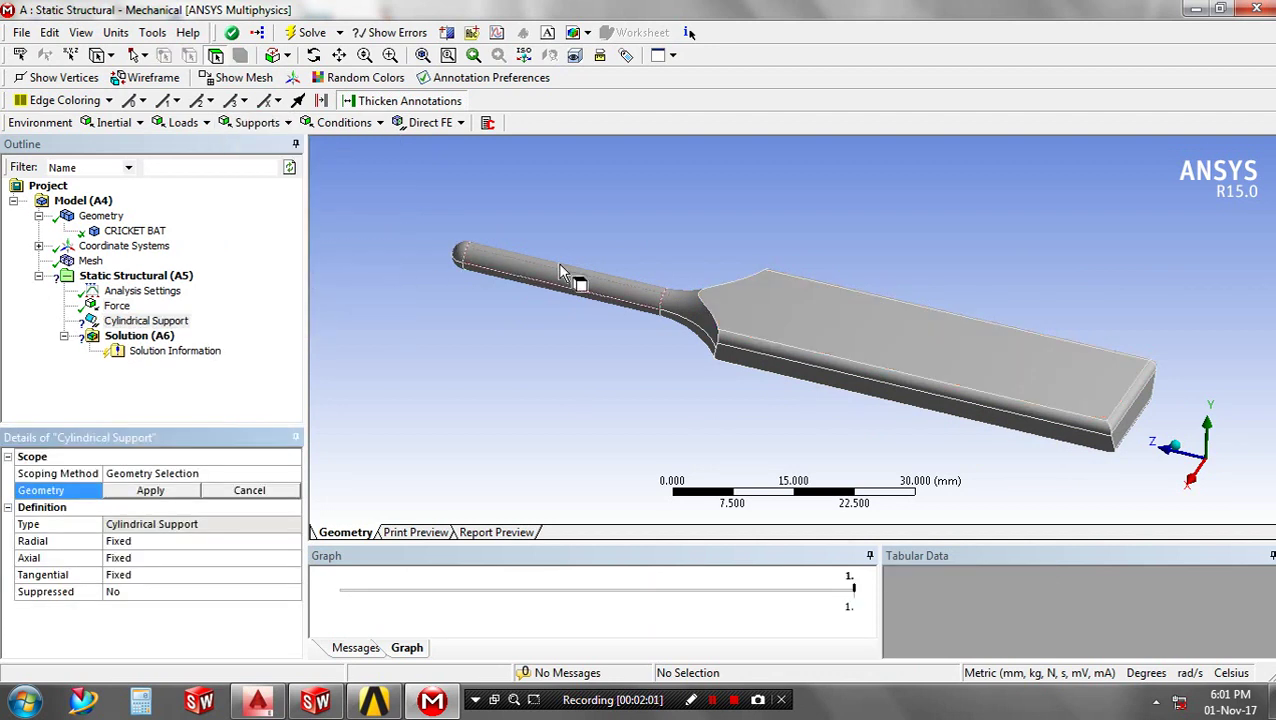
{"action": "left_click", "coordinate": [578, 284]}
{"action": "middle_click_drag", "start_coordinate": [580, 288], "coordinate": [624, 205]}
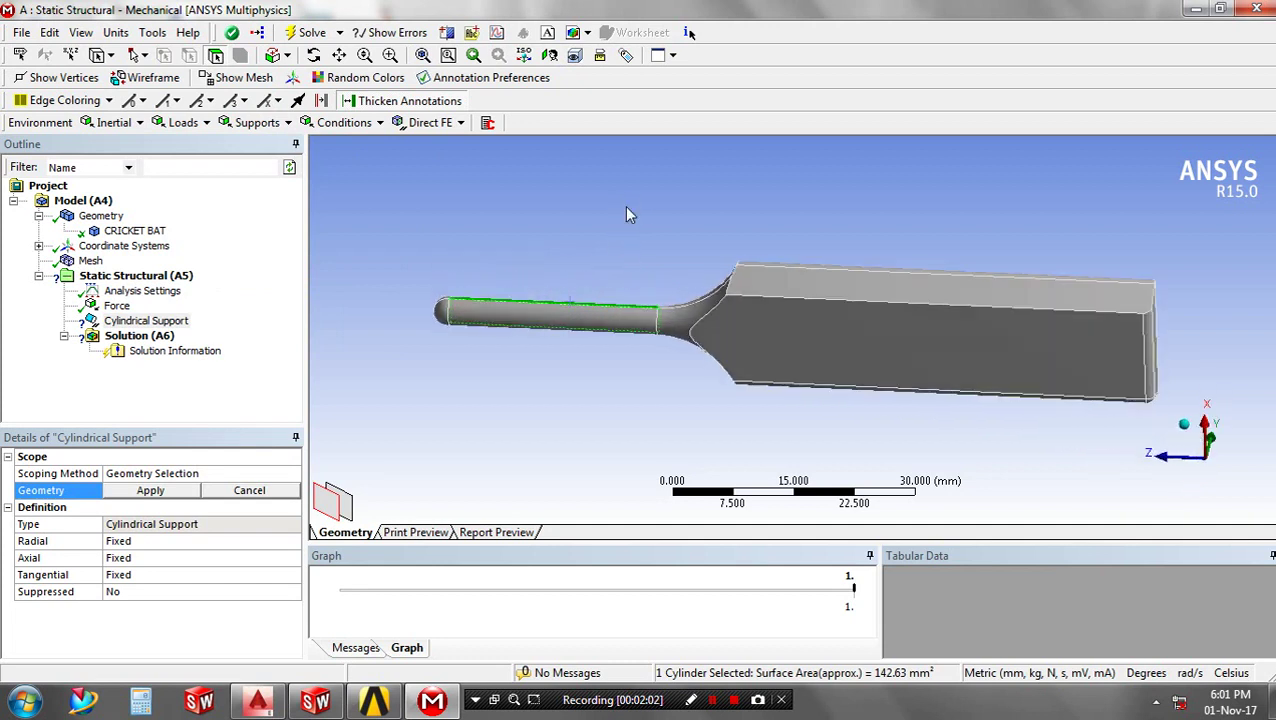
{"action": "left_click", "coordinate": [566, 316], "text": "ctrl"}
{"action": "middle_click_drag", "start_coordinate": [590, 275], "coordinate": [584, 368]}
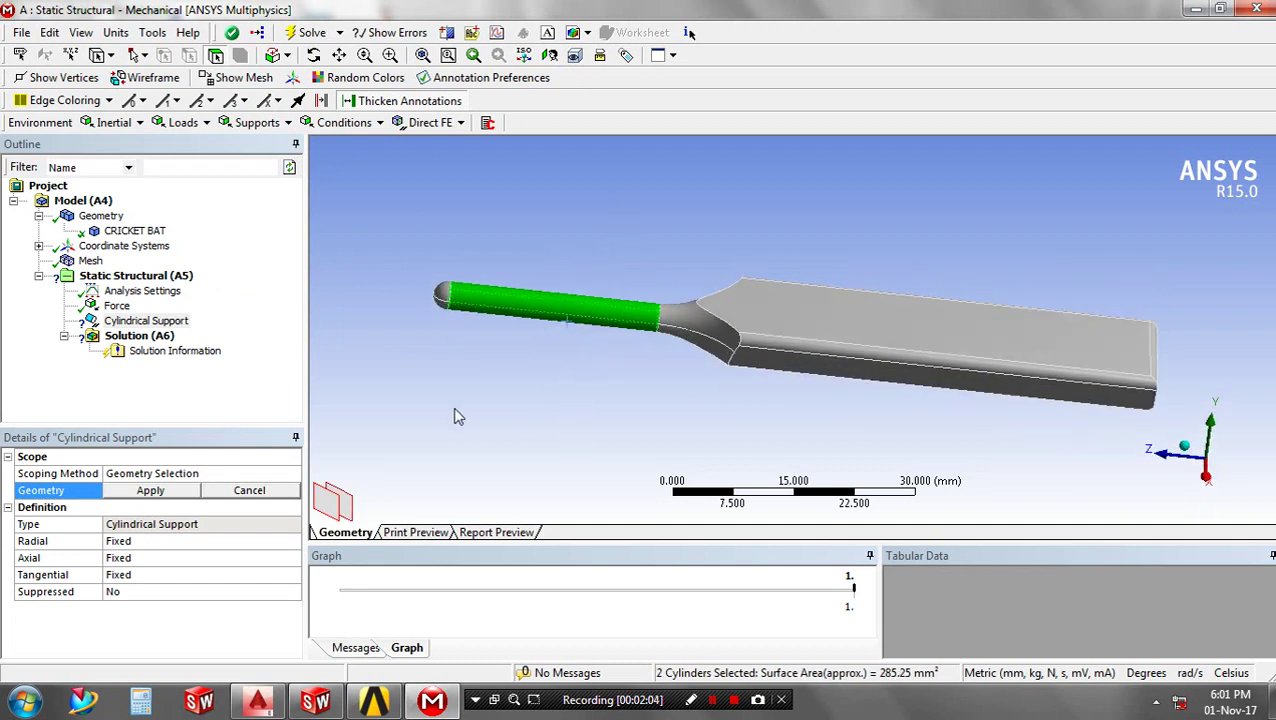
- Set the support's Axial component to Free and apply it to the two handle faces
{"action": "left_click", "coordinate": [280, 558]}
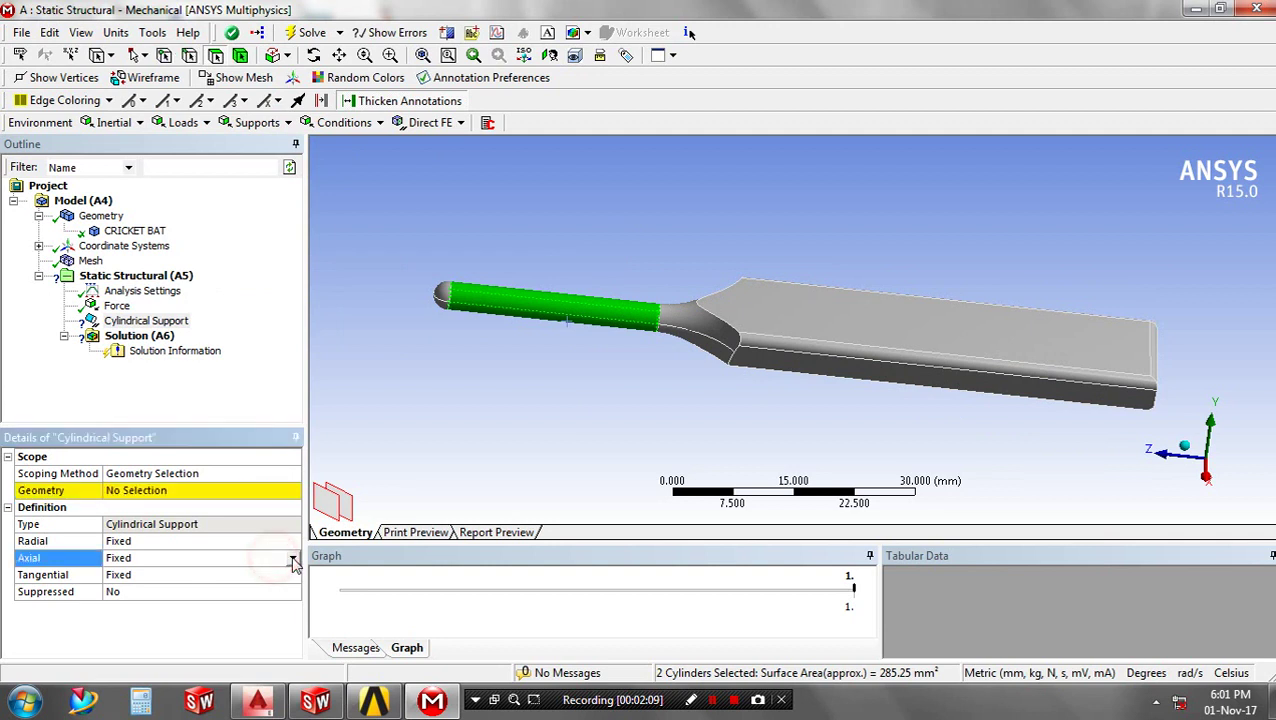
{"action": "left_click", "coordinate": [292, 558]}
{"action": "left_click", "coordinate": [256, 588]}
{"action": "left_click", "coordinate": [220, 490]}
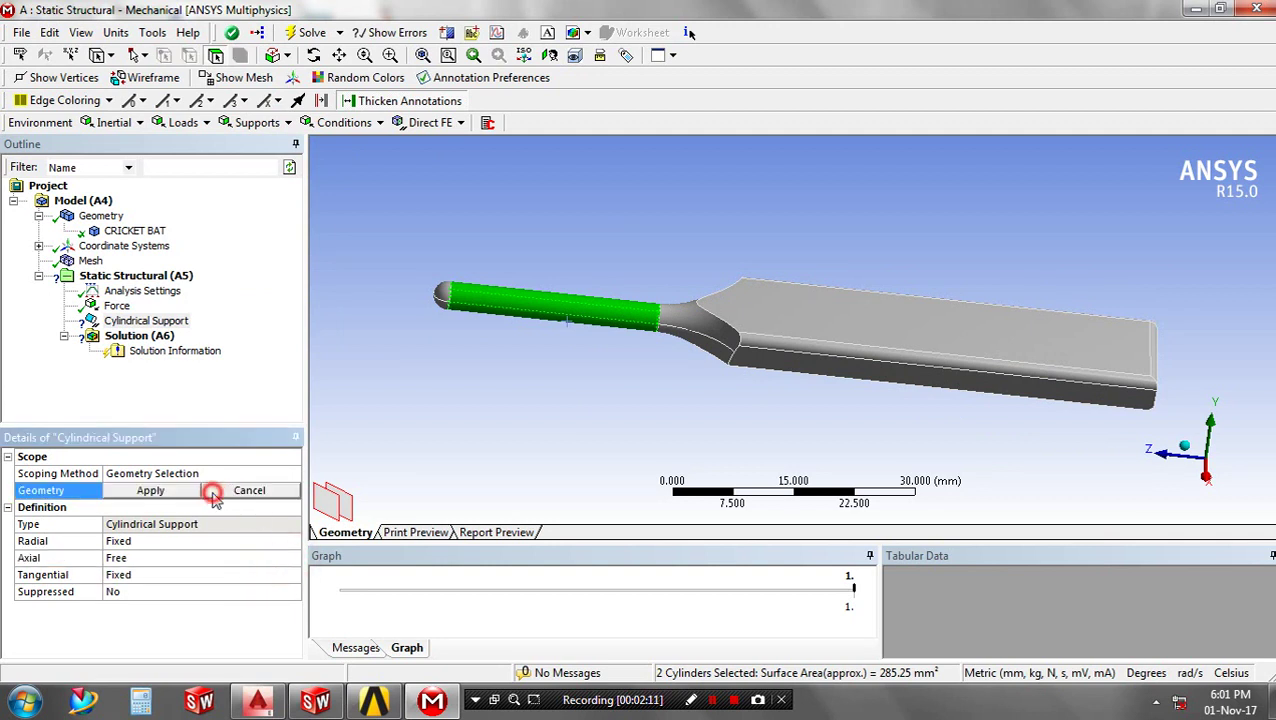
{"action": "left_click", "coordinate": [165, 492]}
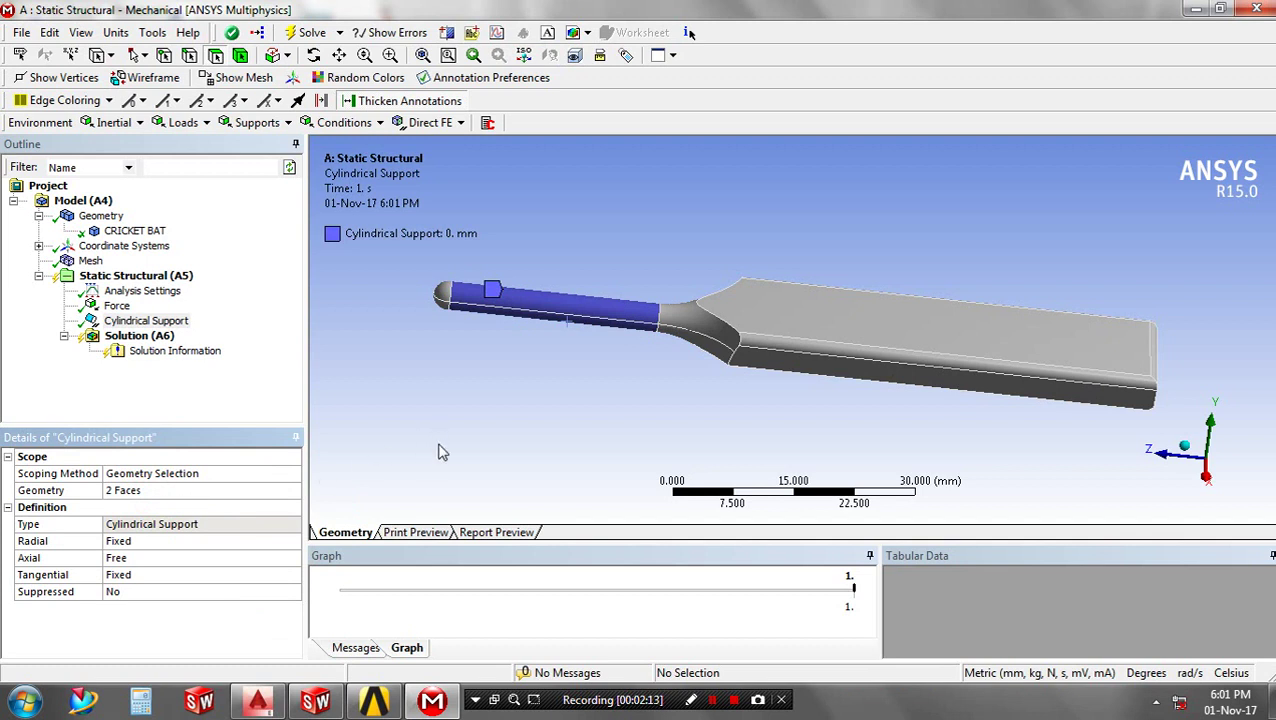
{"action": "middle_click_drag", "start_coordinate": [438, 453], "coordinate": [872, 372]}
- Under Solution (A6), insert Total Deformation, Equivalent Elastic Strain and Equivalent (von-Mises) Stress
{"action": "left_click", "coordinate": [139, 335]}
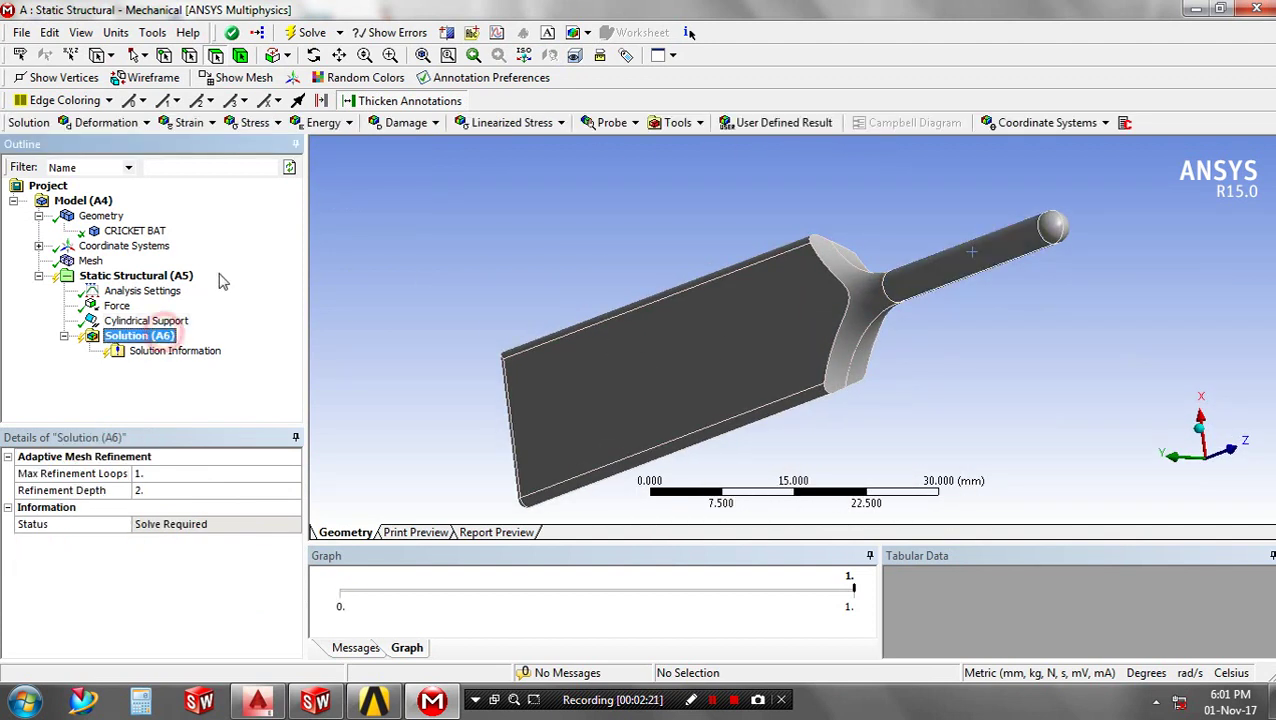
{"action": "left_click", "coordinate": [107, 122]}
{"action": "left_click", "coordinate": [139, 147]}
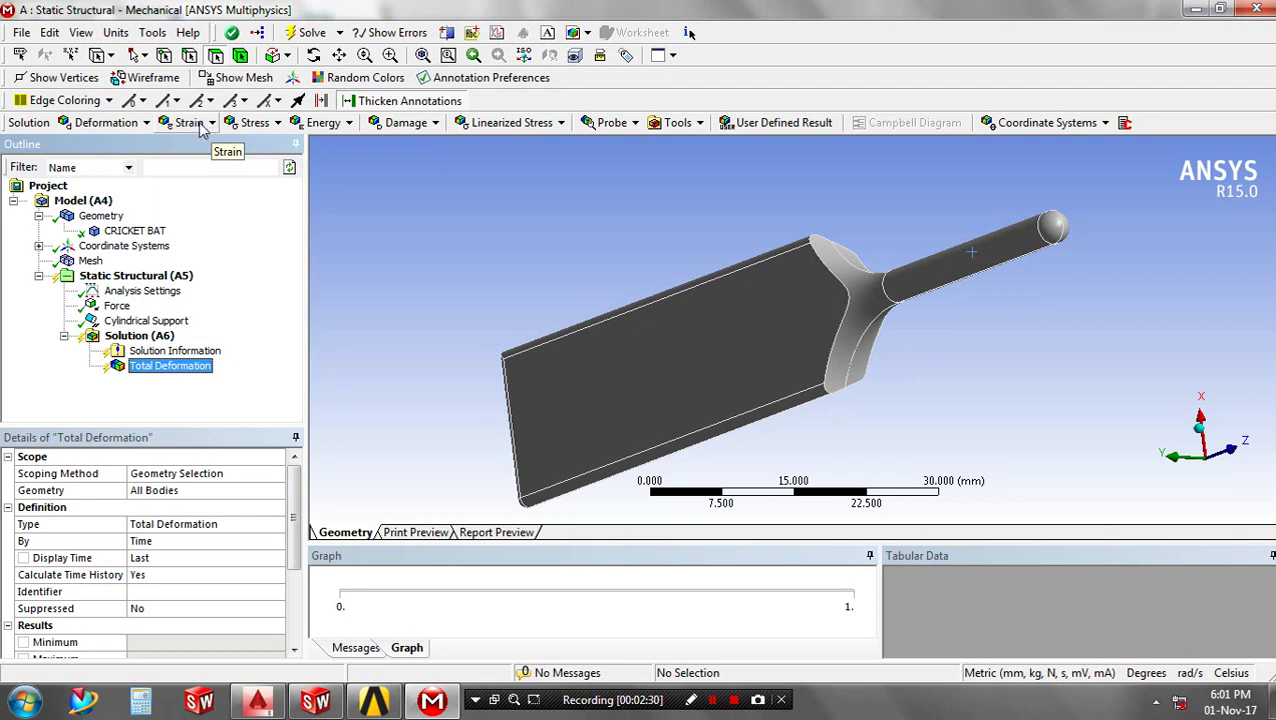
{"action": "left_click", "coordinate": [192, 123]}
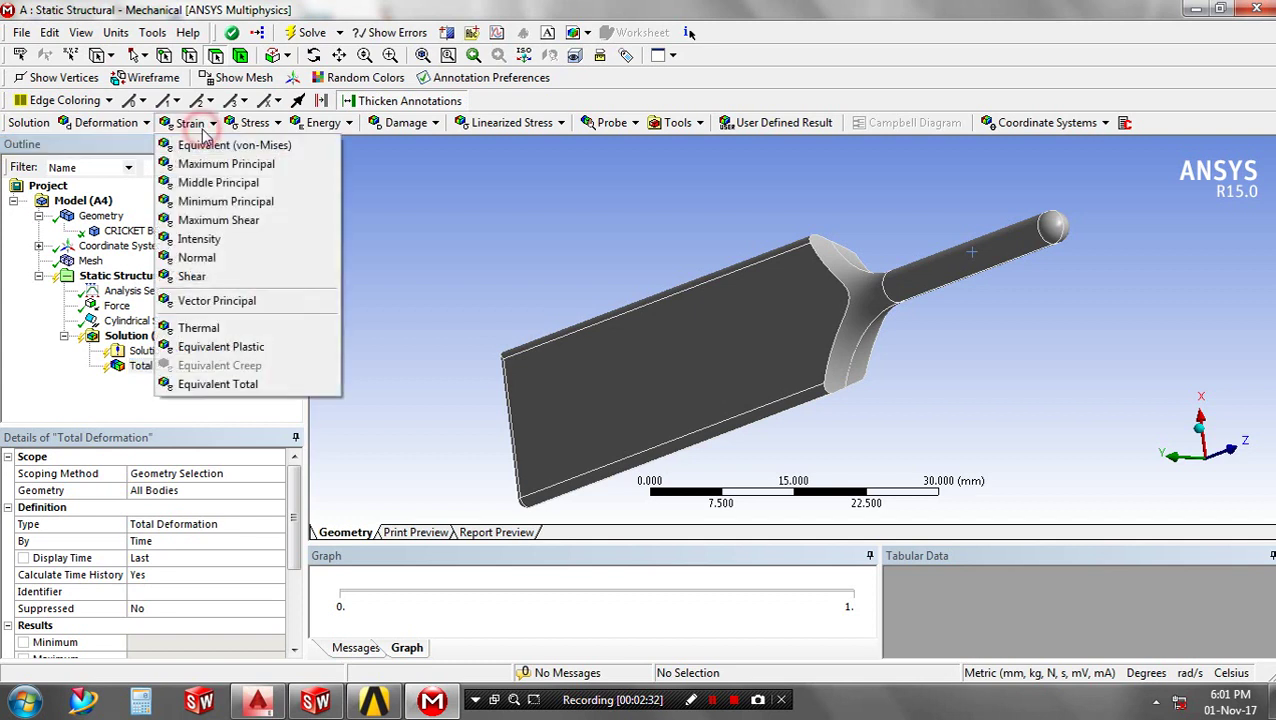
{"action": "left_click", "coordinate": [210, 146]}
{"action": "left_click", "coordinate": [254, 122]}
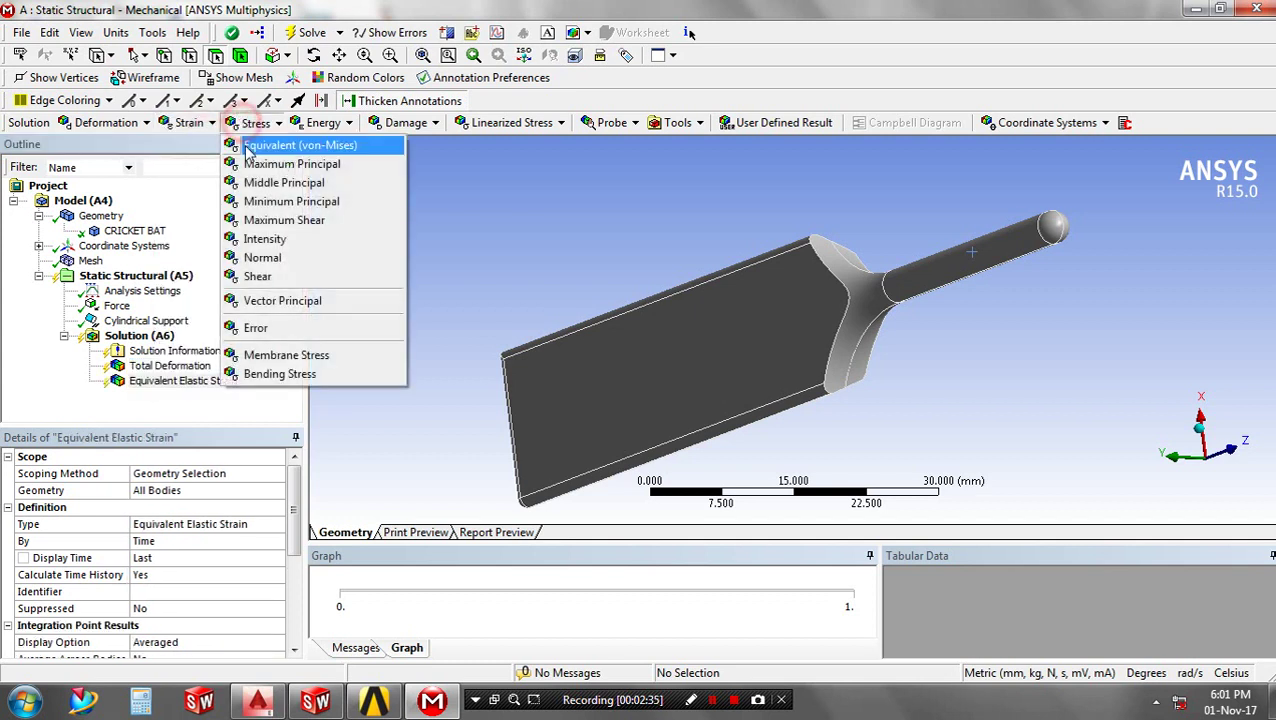
{"action": "left_click", "coordinate": [265, 145]}
{"action": "scroll", "coordinate": [490, 287], "scroll_direction": "up", "scroll_amount": 3}
{"action": "middle_click_drag", "start_coordinate": [490, 287], "coordinate": [655, 440]}
{"action": "scroll", "coordinate": [605, 385], "scroll_direction": "down", "scroll_amount": 5}
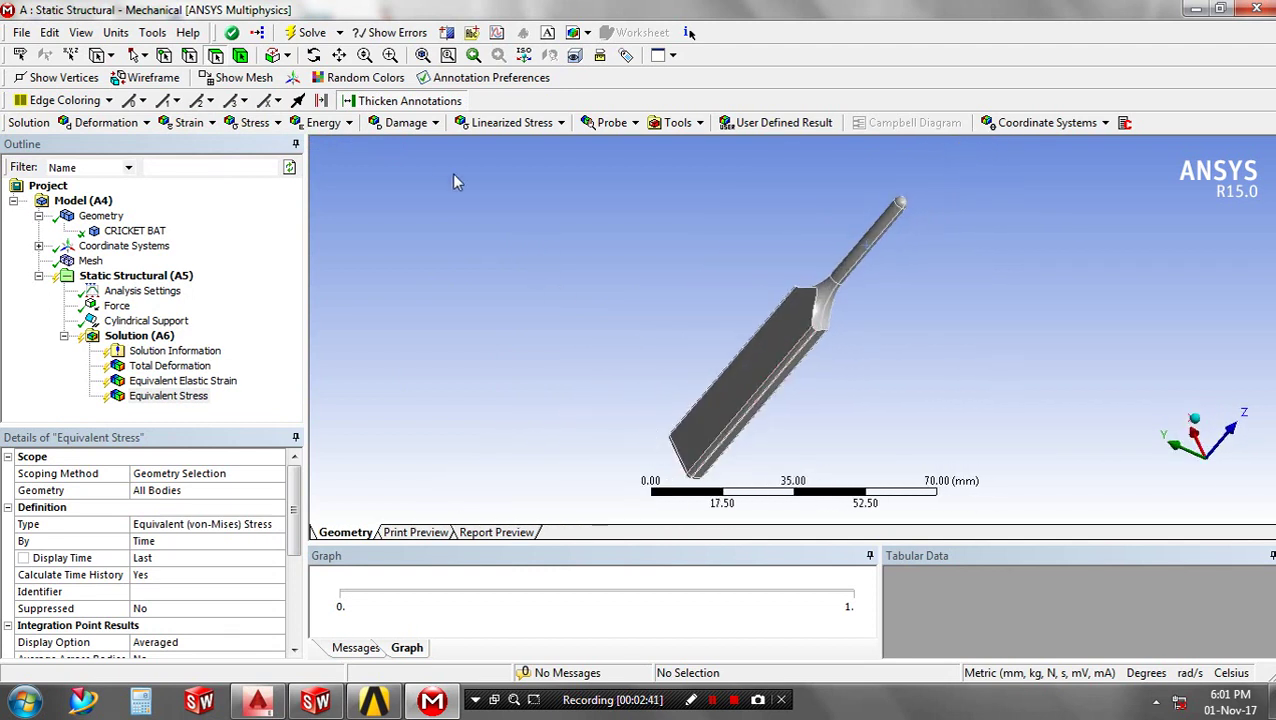
- Solve the model and display Total Deformation, peaking at 1.5138 mm
{"action": "left_click", "coordinate": [312, 34]}
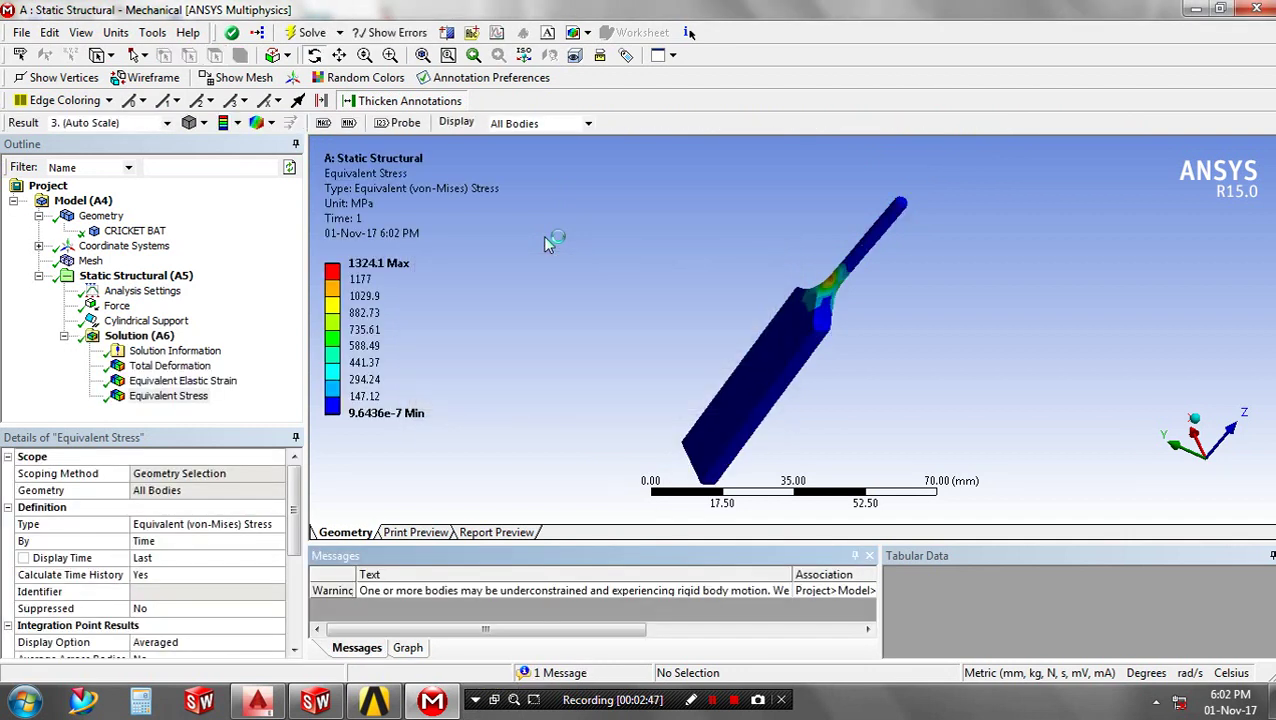
{"action": "middle_click_drag", "start_coordinate": [992, 359], "coordinate": [505, 323]}
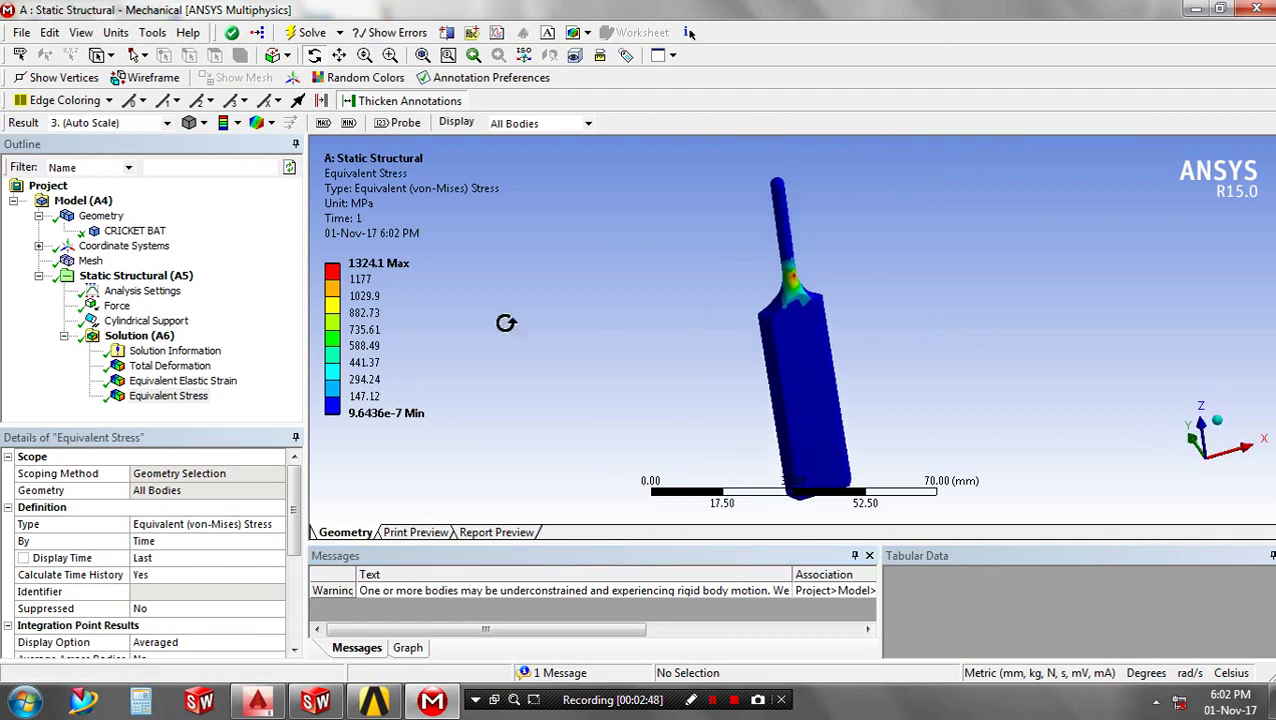
{"action": "left_click", "coordinate": [170, 366]}
{"action": "mouse_move", "coordinate": [640, 320]}
{"action": "middle_mouse_down"}
{"action": "mouse_move", "coordinate": [698, 299]}
{"action": "mouse_move", "coordinate": [833, 312]}
{"action": "mouse_move", "coordinate": [686, 296]}
{"action": "mouse_move", "coordinate": [644, 317]}
{"action": "middle_mouse_up"}
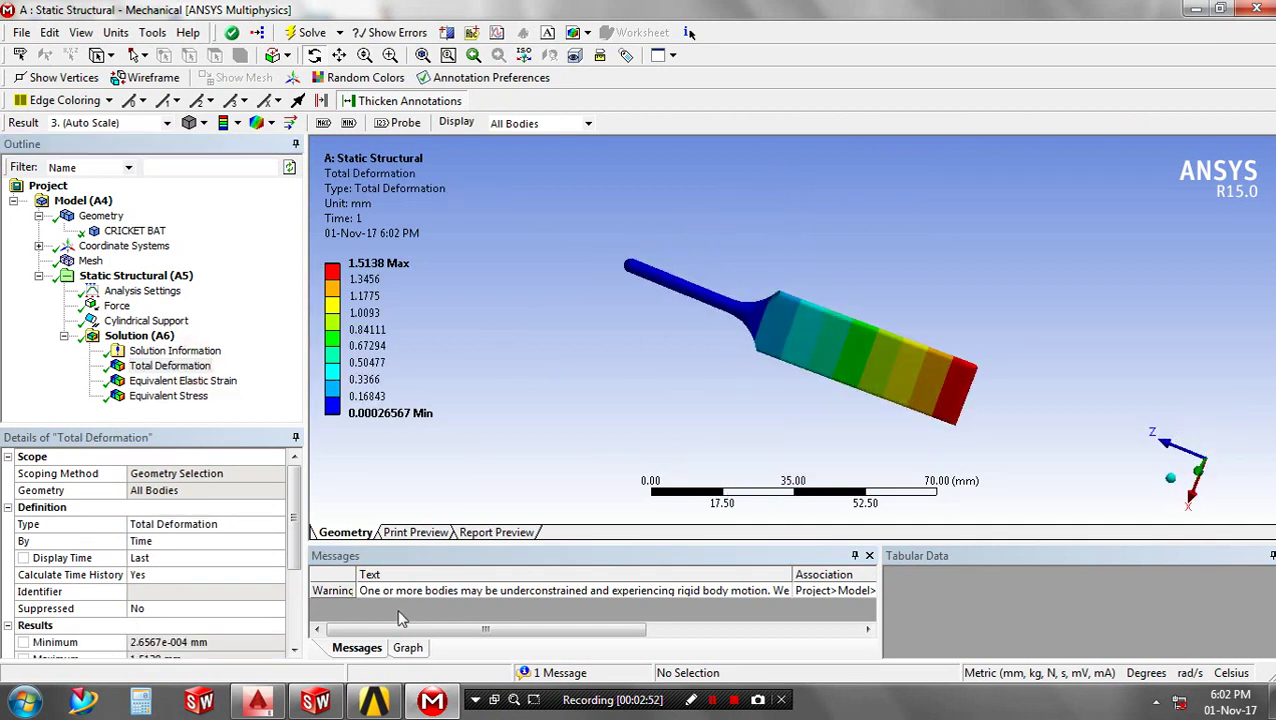
- Animate the bat's total deformation, peaking at 1.5138 mm at the blade tip, and orbit it from several angles
{"action": "left_click", "coordinate": [870, 556]}
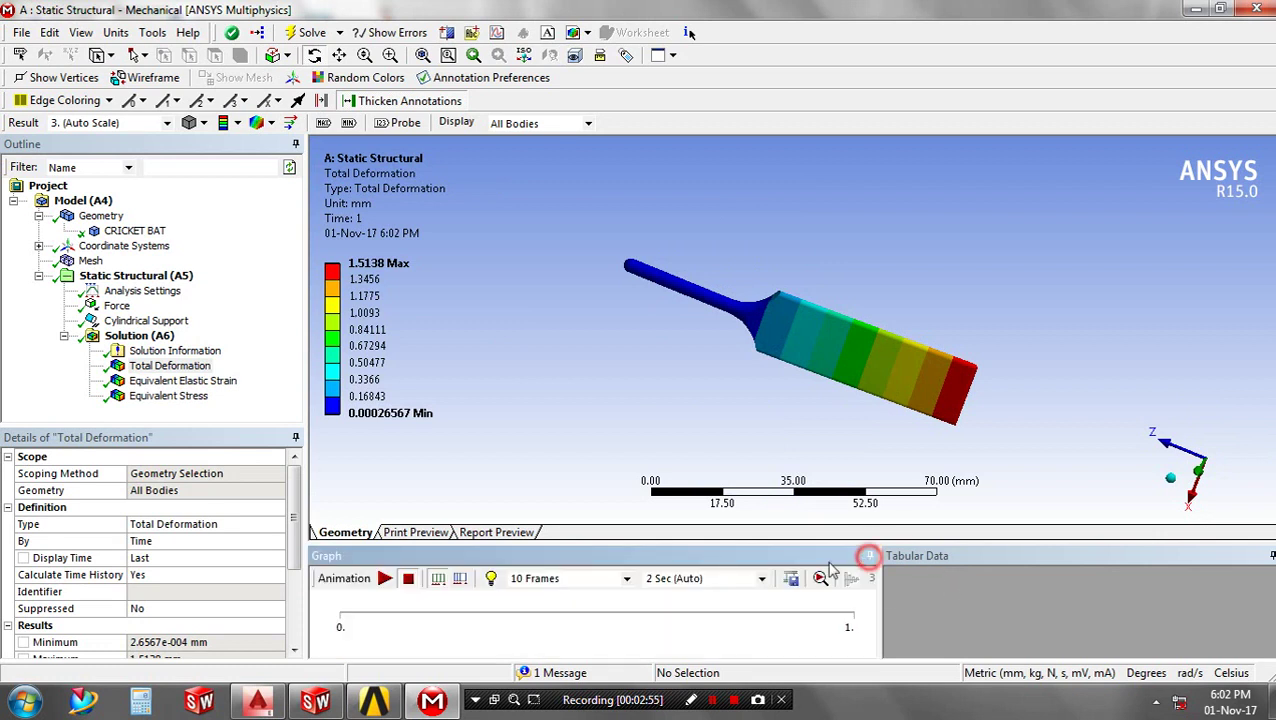
{"action": "left_click", "coordinate": [384, 578]}
{"action": "middle_click_drag", "start_coordinate": [984, 401], "coordinate": [909, 311]}
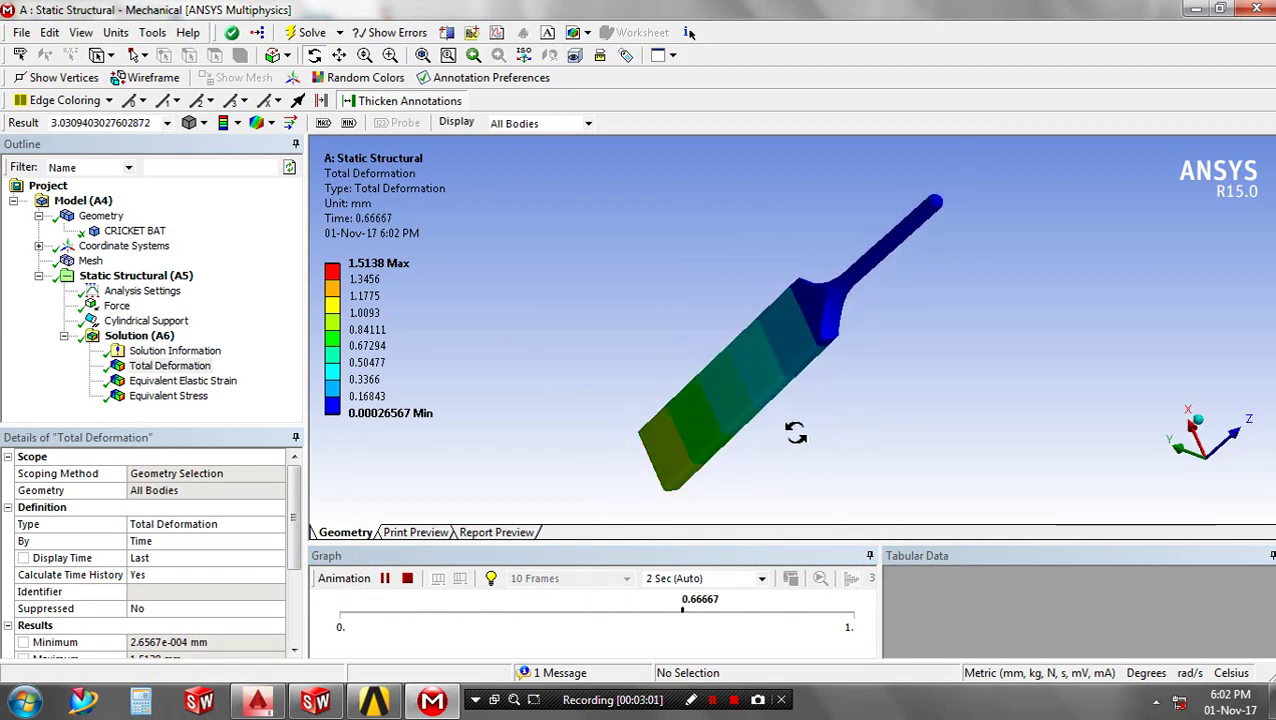
{"action": "middle_click_drag", "start_coordinate": [803, 447], "coordinate": [778, 421]}
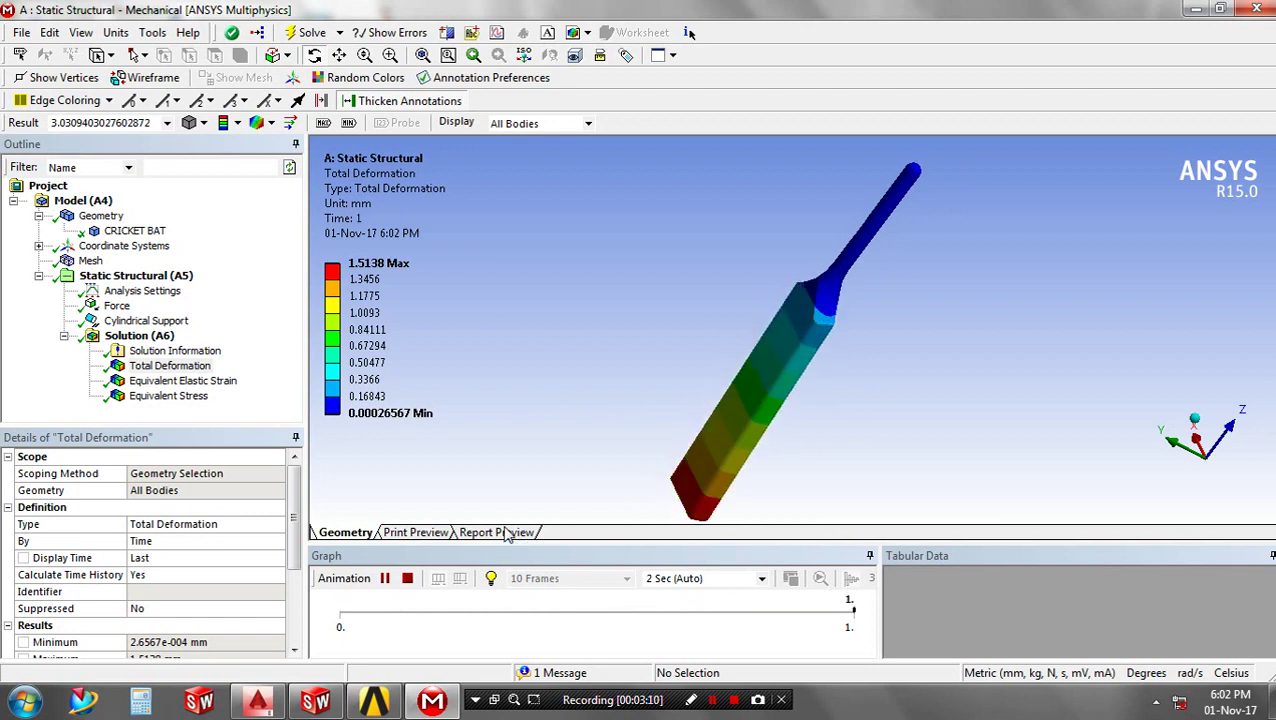
{"action": "left_click_drag", "start_coordinate": [517, 517], "coordinate": [430, 362]}
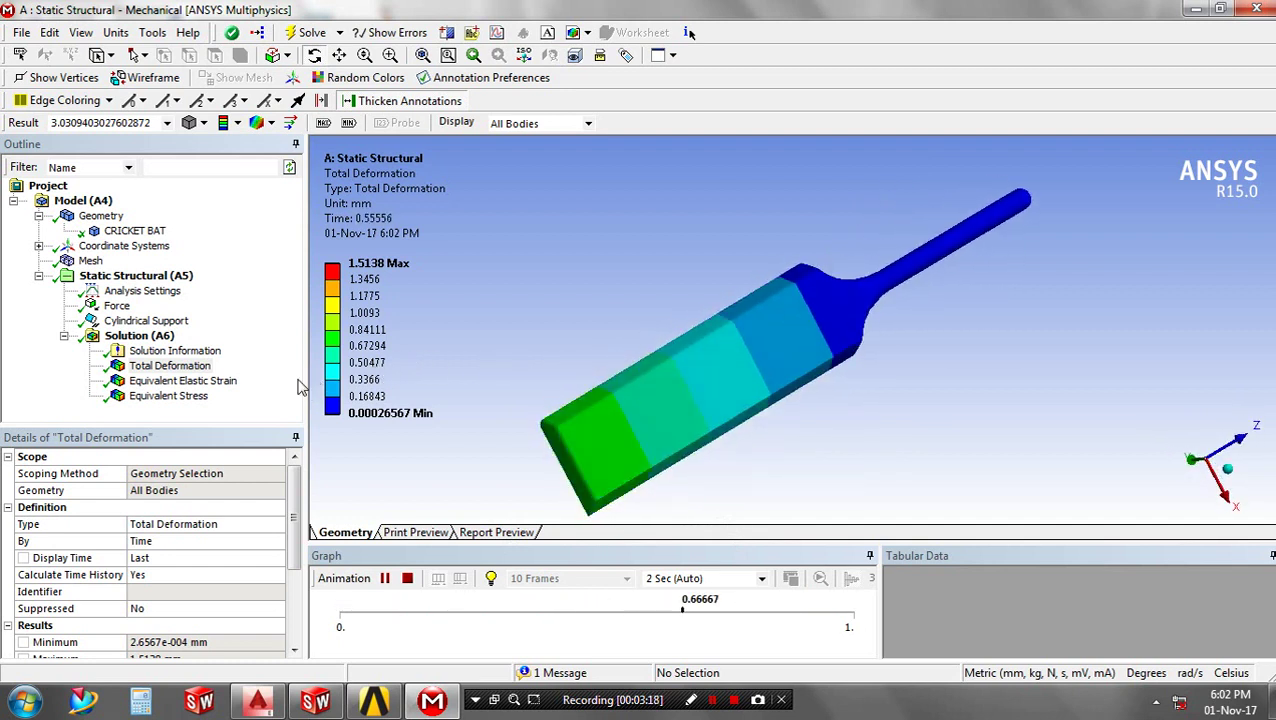
- Animate the equivalent elastic strain contour, maxing at 0.0070352 mm/mm near the handle, while turning the bat
{"action": "left_click", "coordinate": [232, 380]}
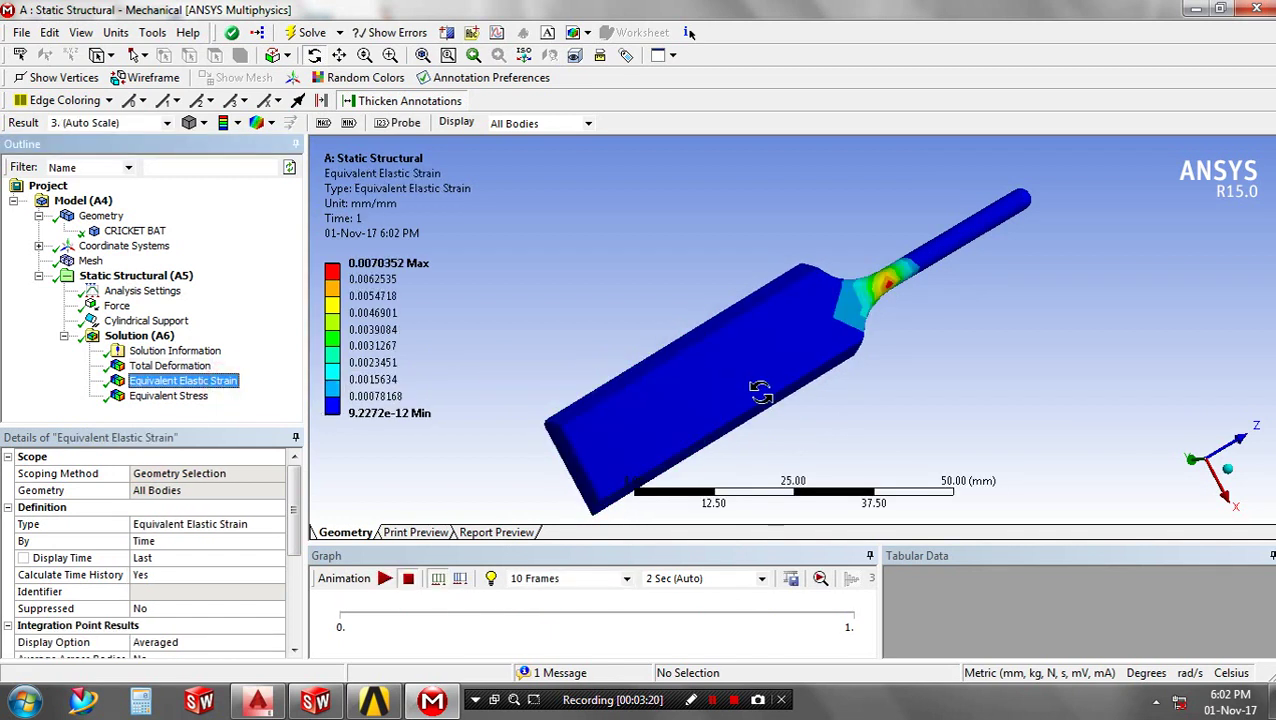
{"action": "middle_click_drag", "start_coordinate": [749, 387], "coordinate": [731, 367]}
{"action": "left_click", "coordinate": [385, 580]}
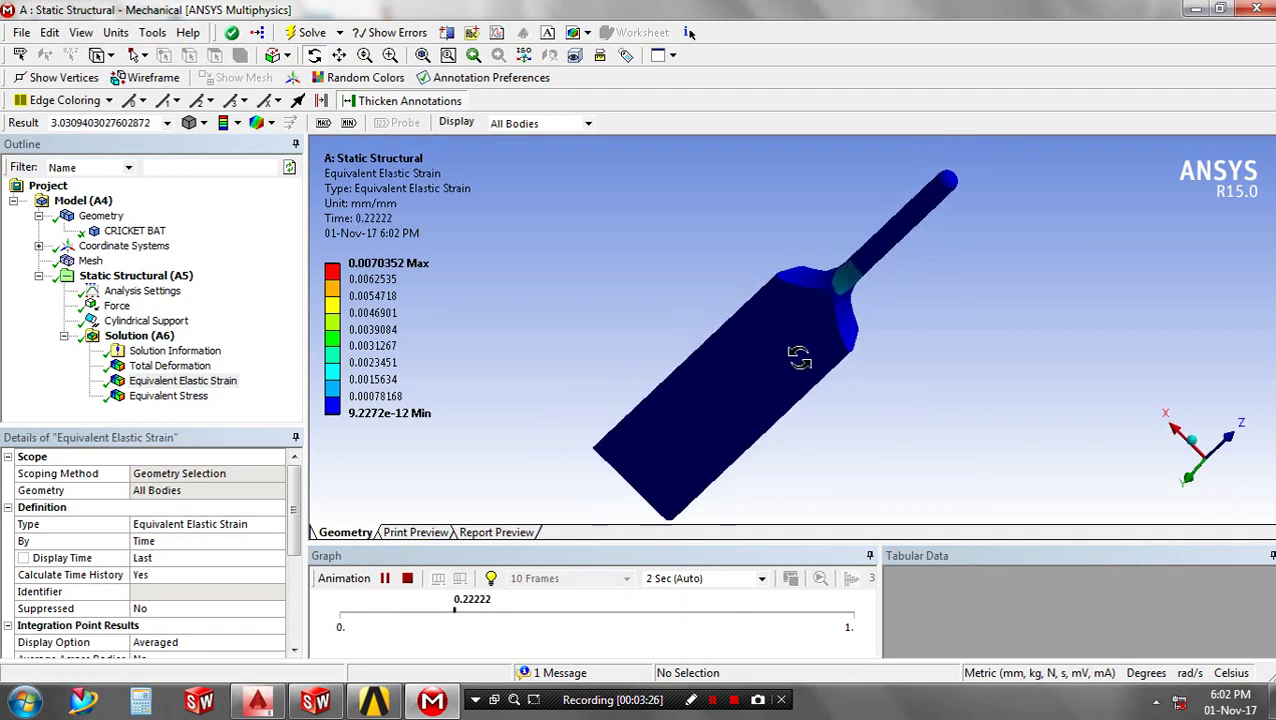
{"action": "middle_click_drag", "start_coordinate": [972, 211], "coordinate": [729, 312]}
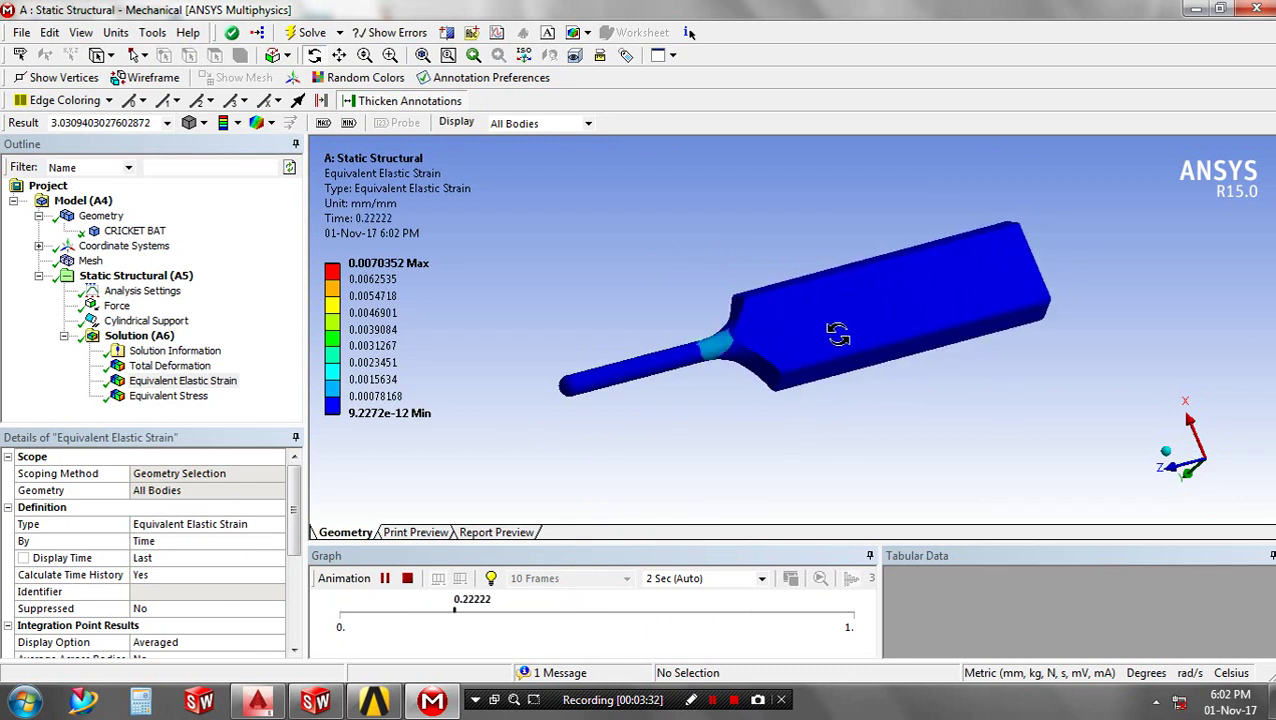
{"action": "middle_click_drag", "start_coordinate": [650, 418], "coordinate": [816, 462]}
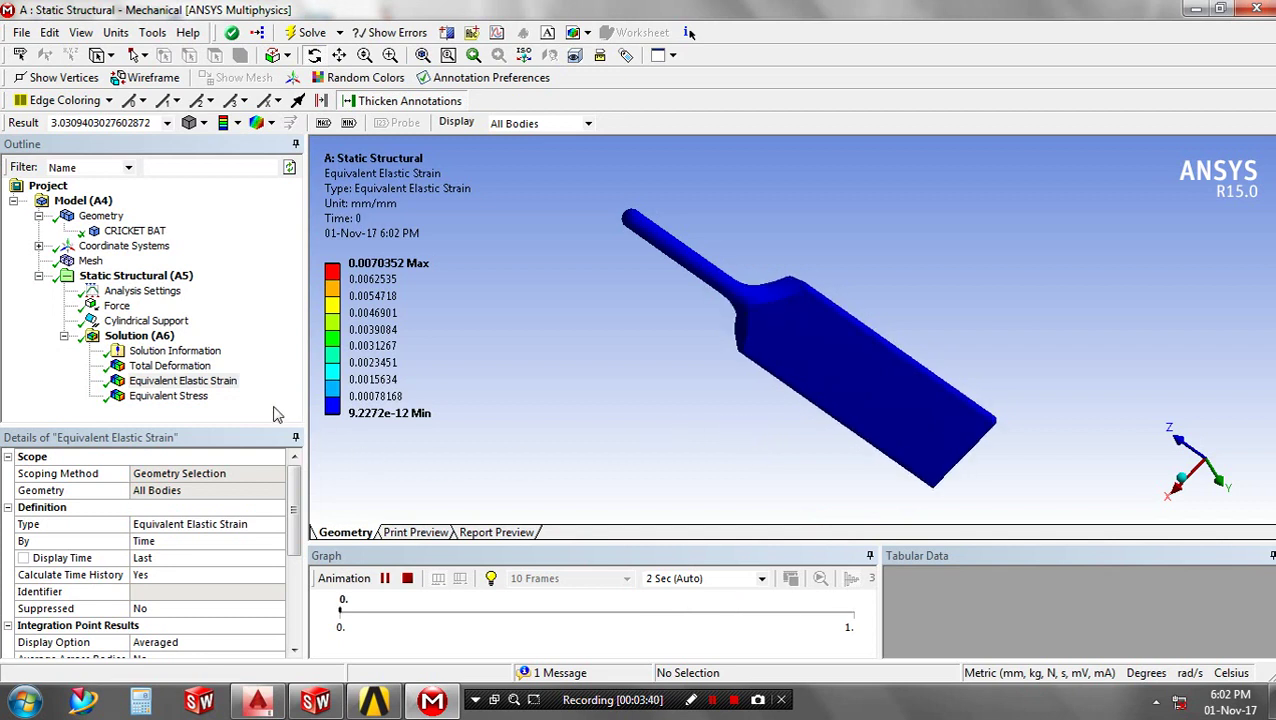
- Animate the von-Mises equivalent stress contour, peaking at 1324.1 MPa at the handle-blade joint
{"action": "left_click", "coordinate": [185, 397]}
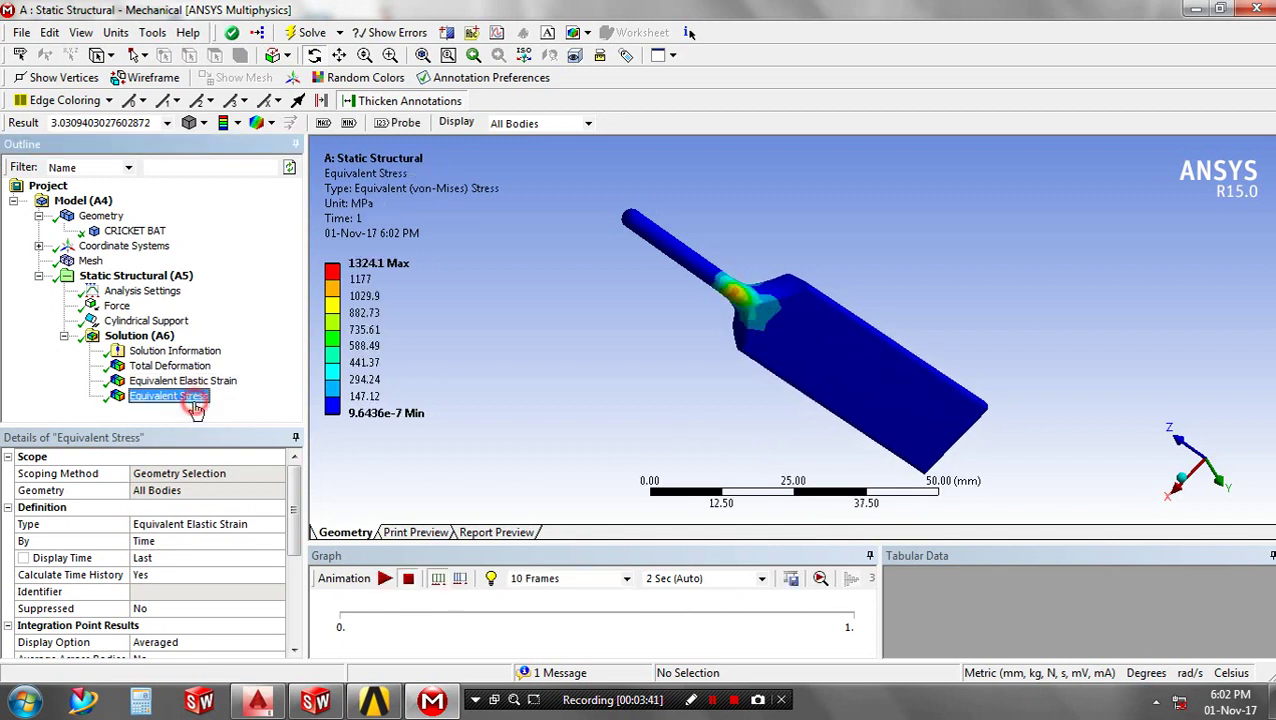
{"action": "left_click", "coordinate": [385, 579]}
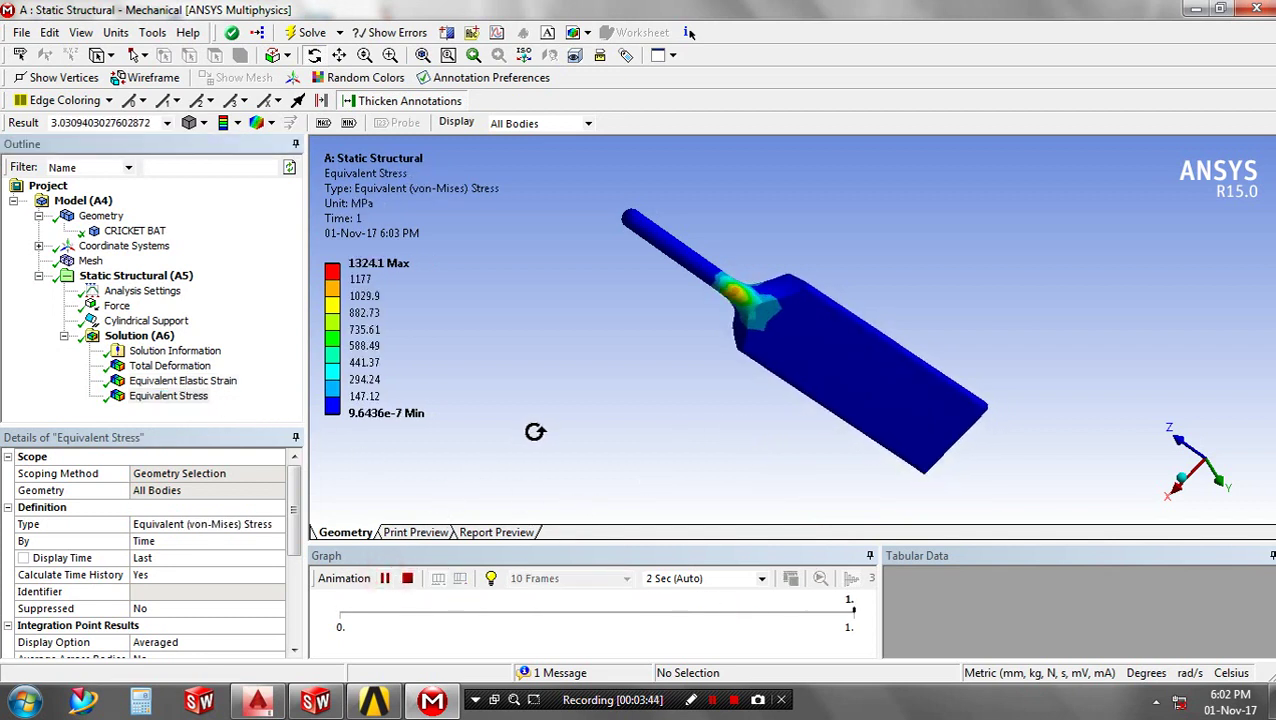